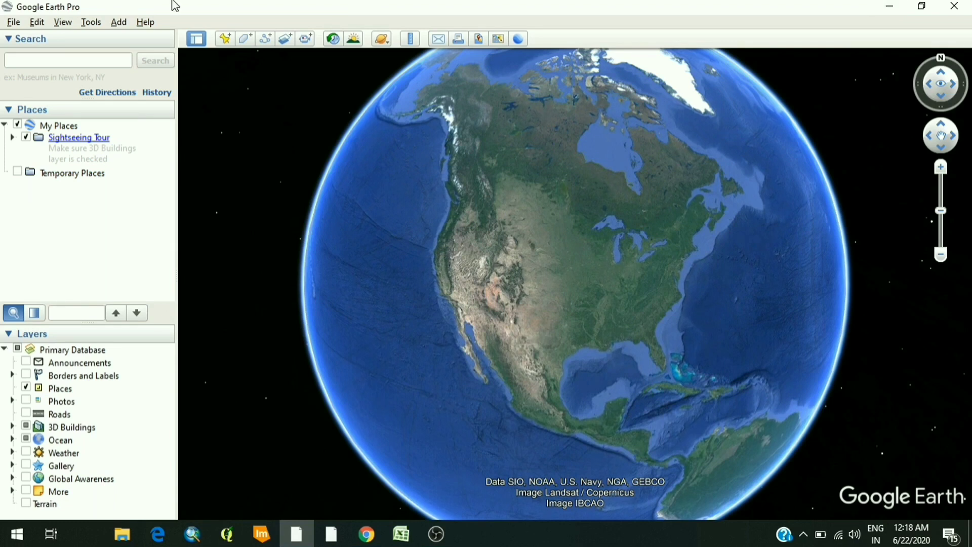
Search for "ramna park" and show the park together with its surrounding area.
left_click(52, 60)
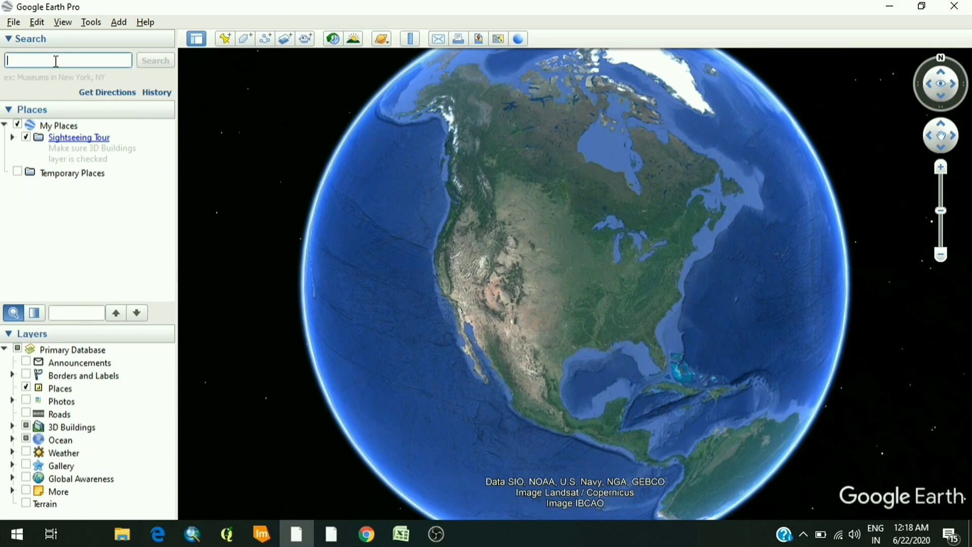
type("ramn")
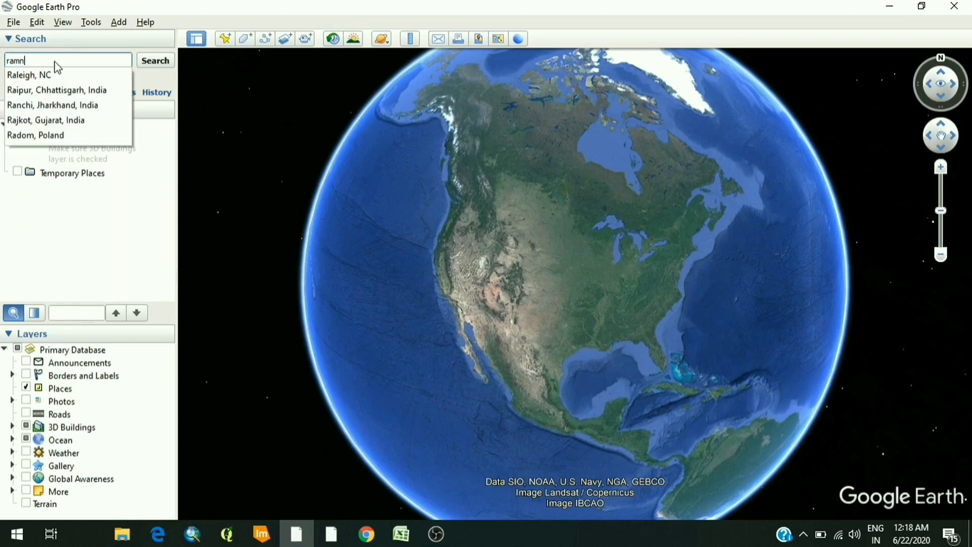
type("a ")
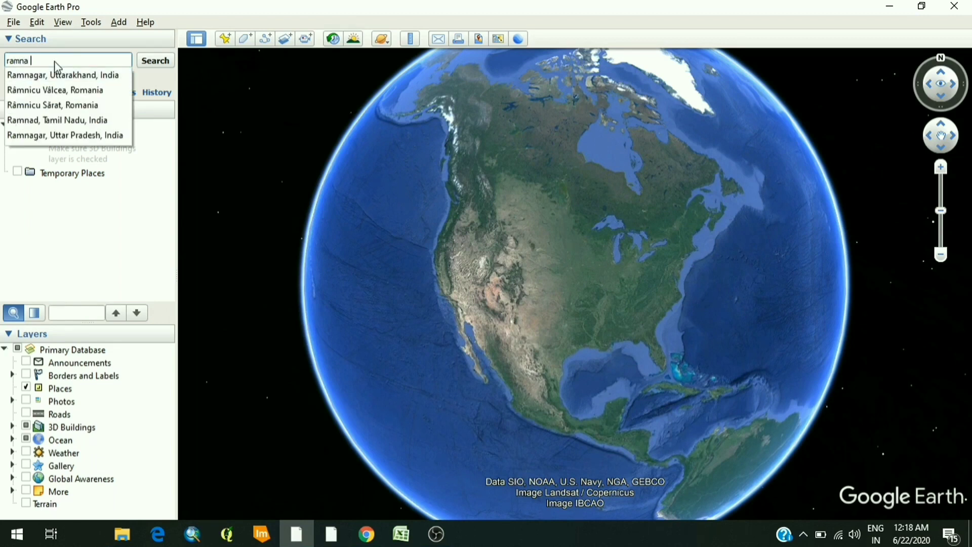
type("park")
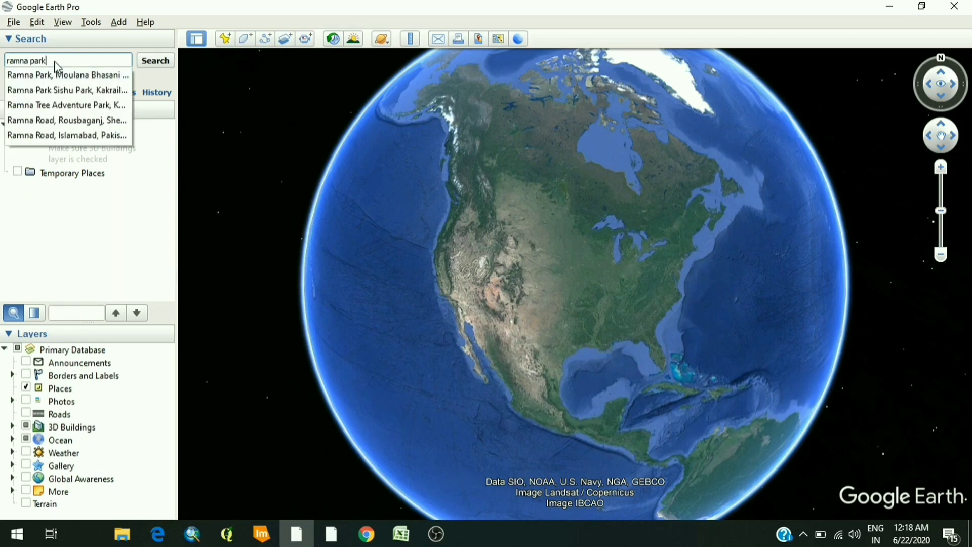
left_click(54, 61)
key("Return")
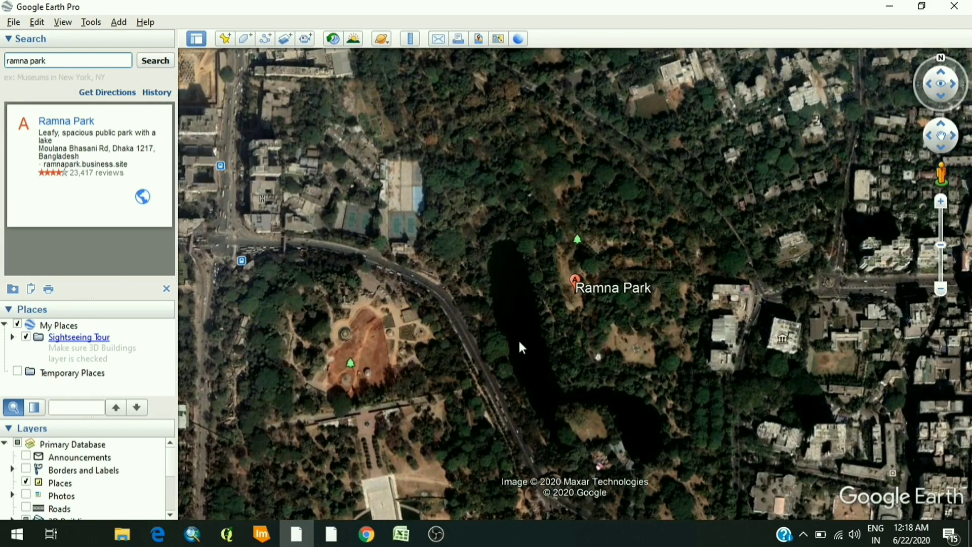
scroll(520, 343, "down", 2)
left_click_drag(521, 347, 504, 299)
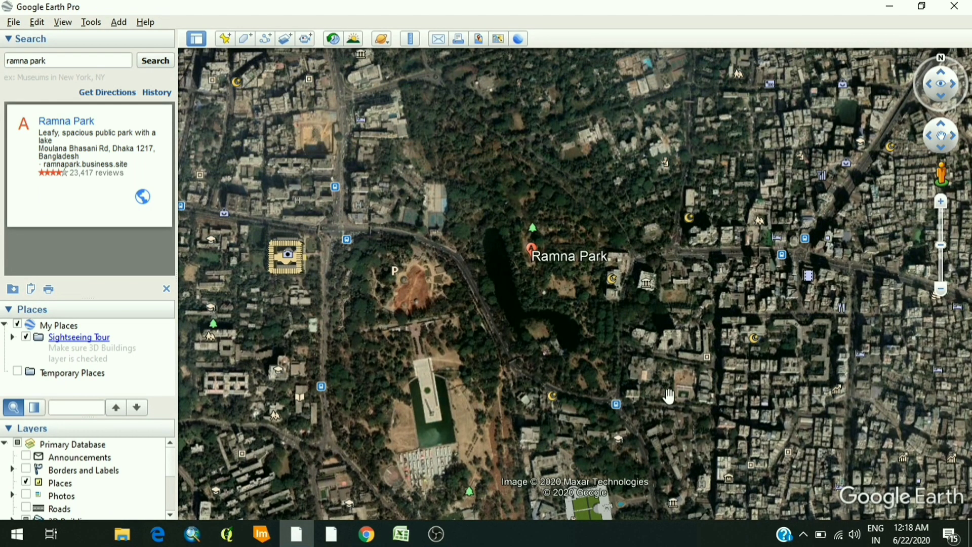
left_click_drag(655, 396, 652, 401)
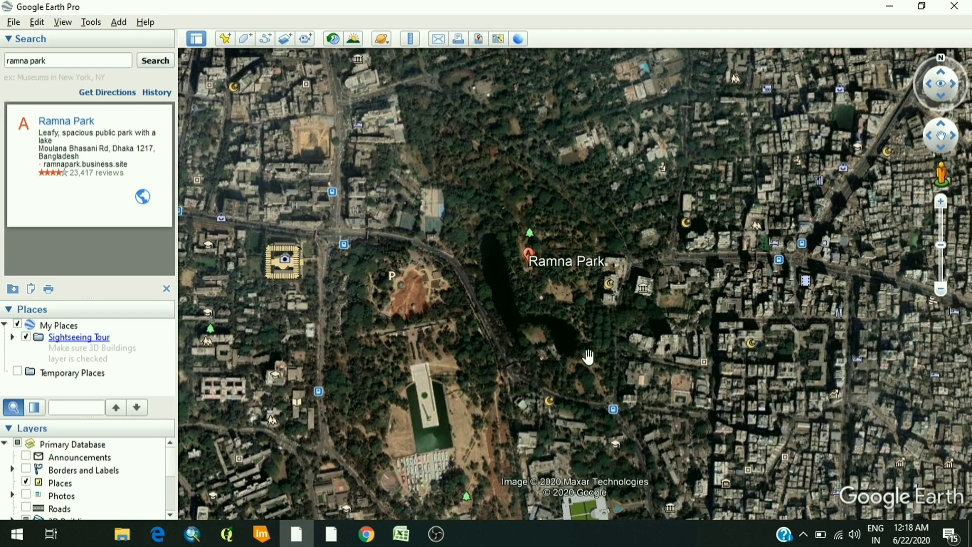
left_click_drag(577, 349, 575, 350)
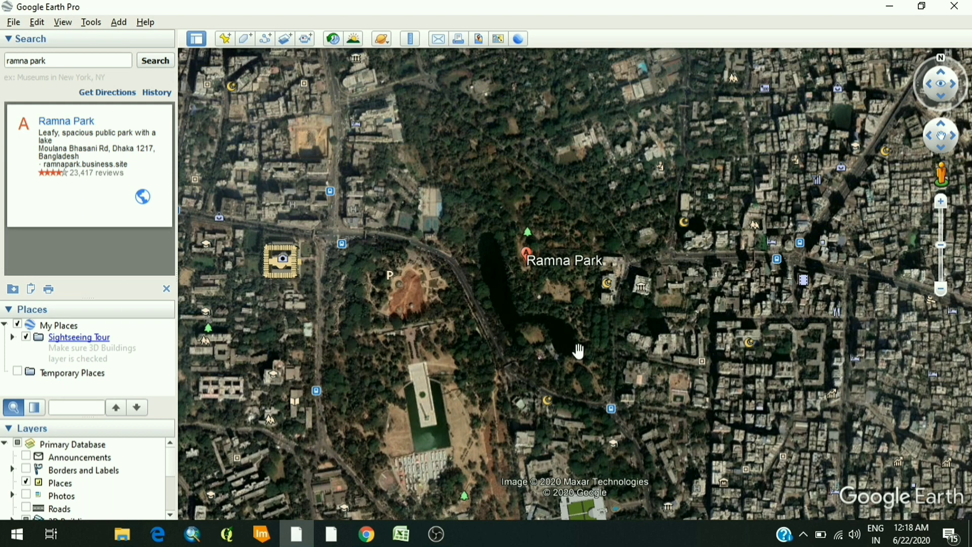
Create a folder named "Ramna" inside Temporary Places.
right_click(57, 378)
mouse_move(96, 390)
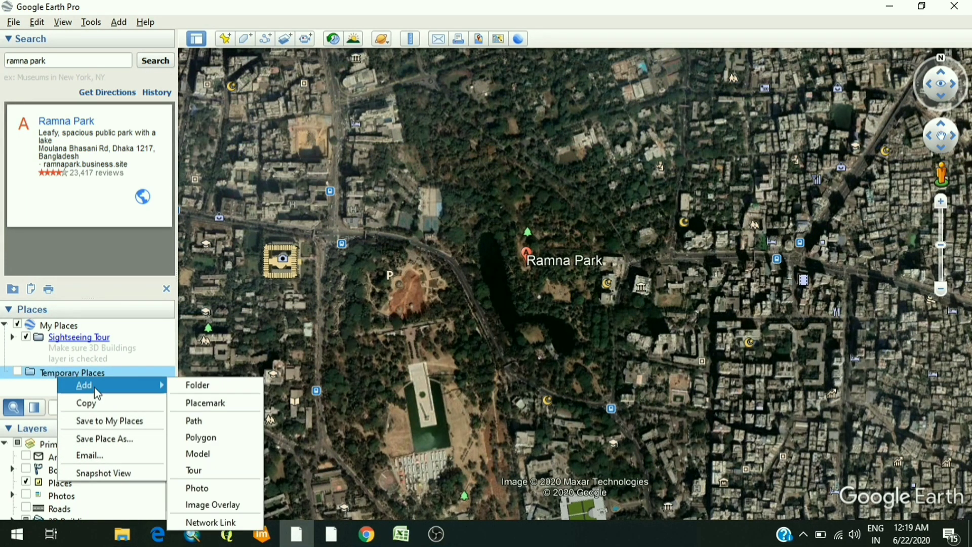
left_click(197, 386)
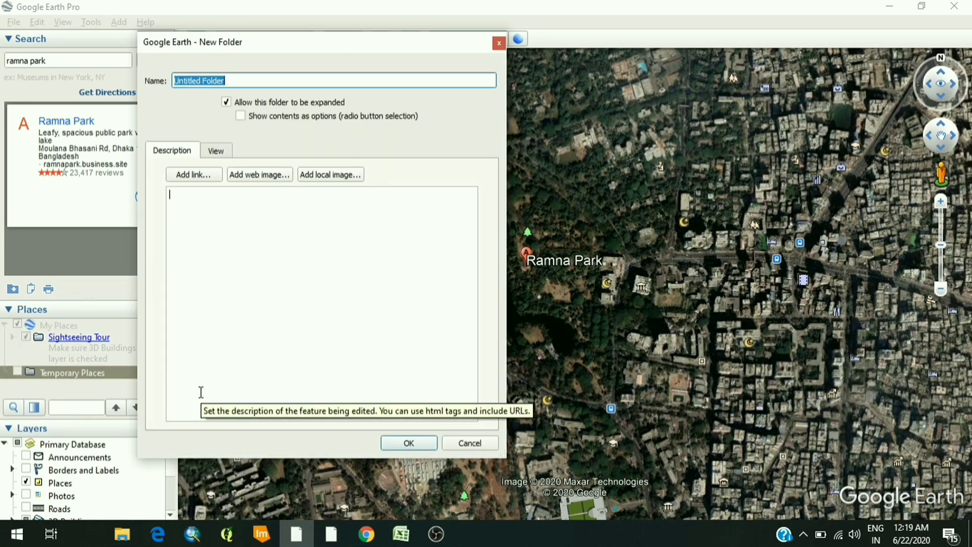
type("Ramna")
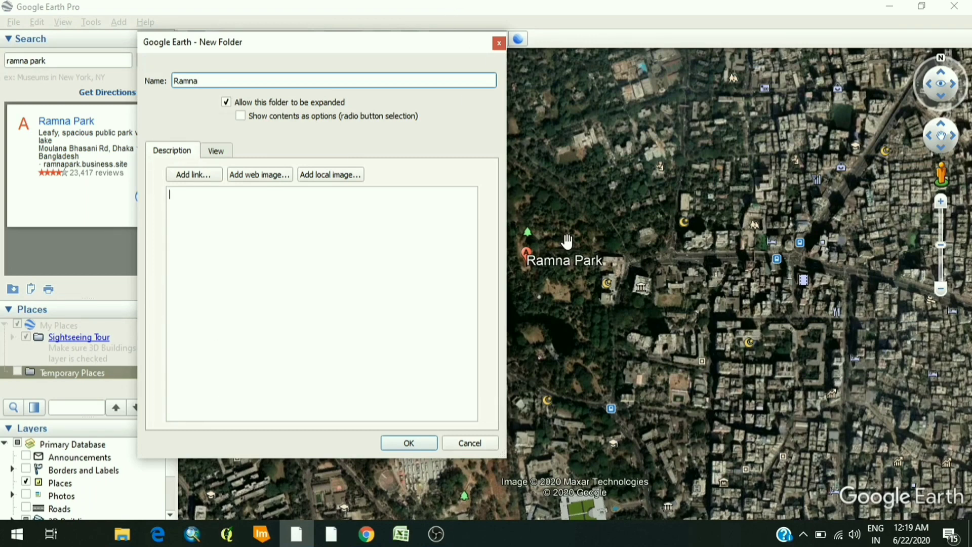
left_click(433, 442)
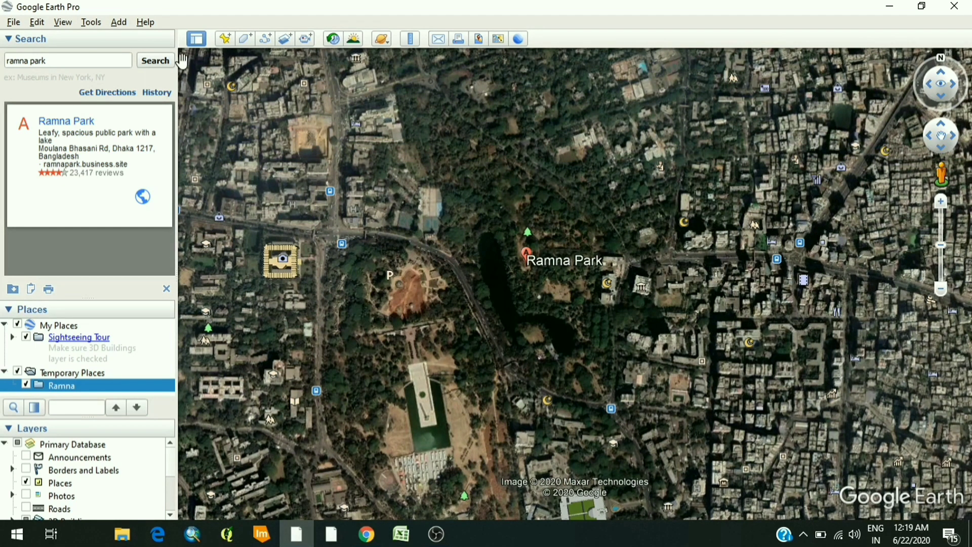
Start a new placemark in the Ramna folder and give it the black circle-with-dot icon (placemark_circle).
left_click(225, 40)
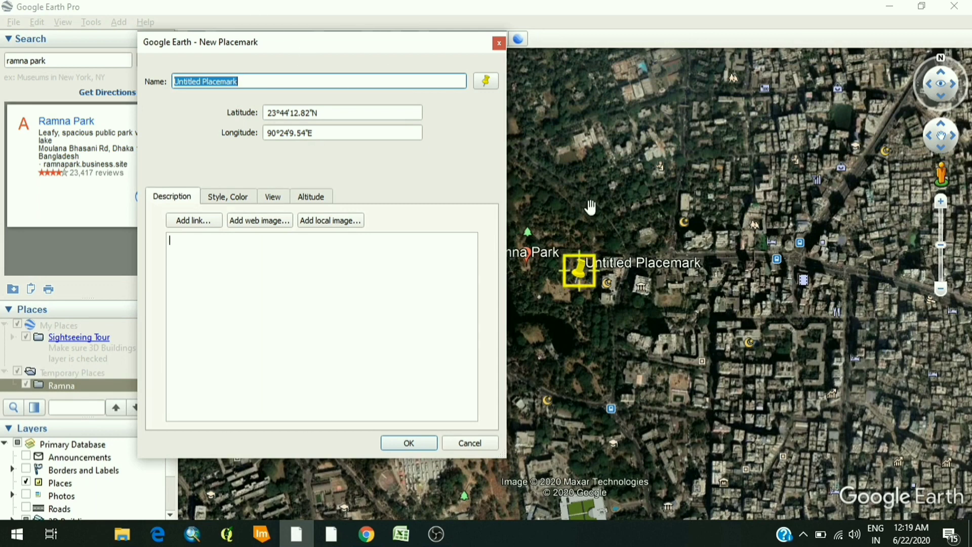
left_click(486, 82)
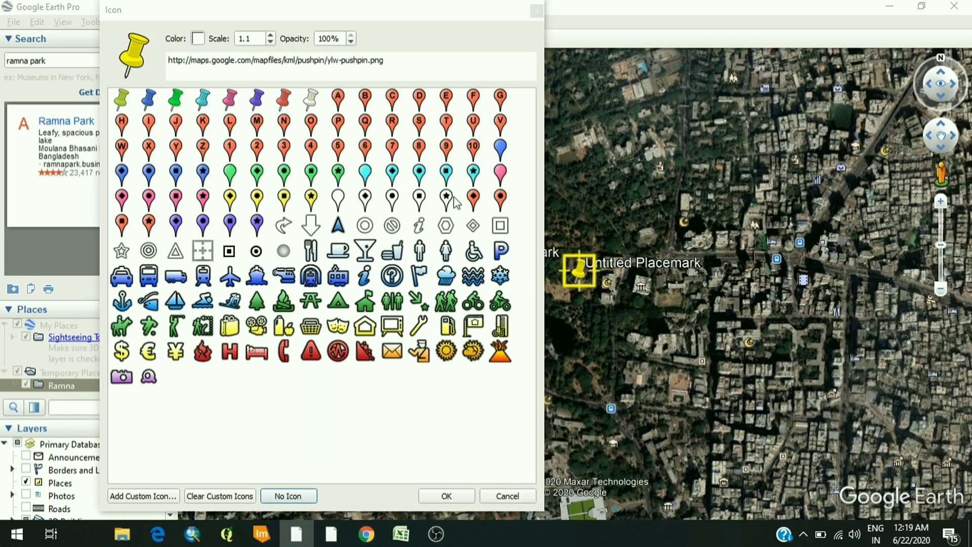
left_click(257, 252)
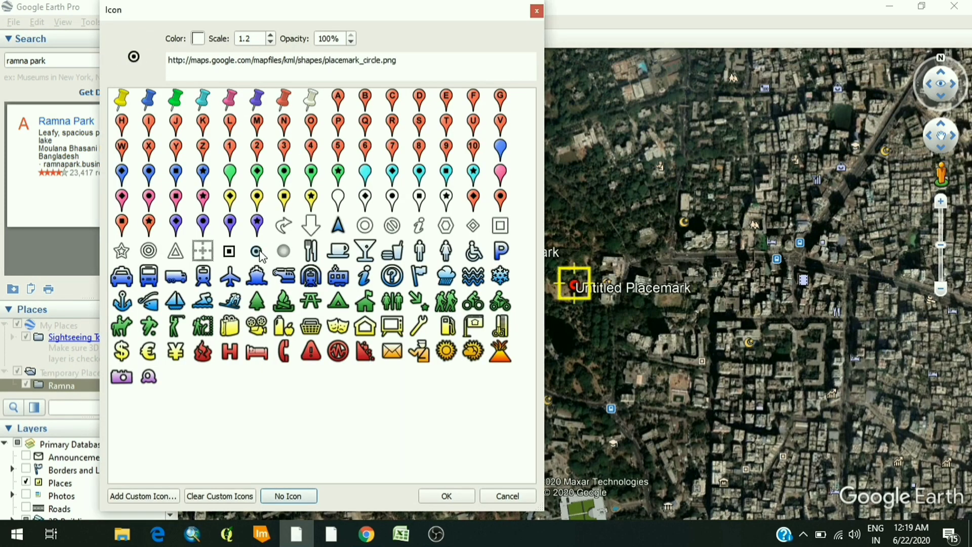
left_click(462, 496)
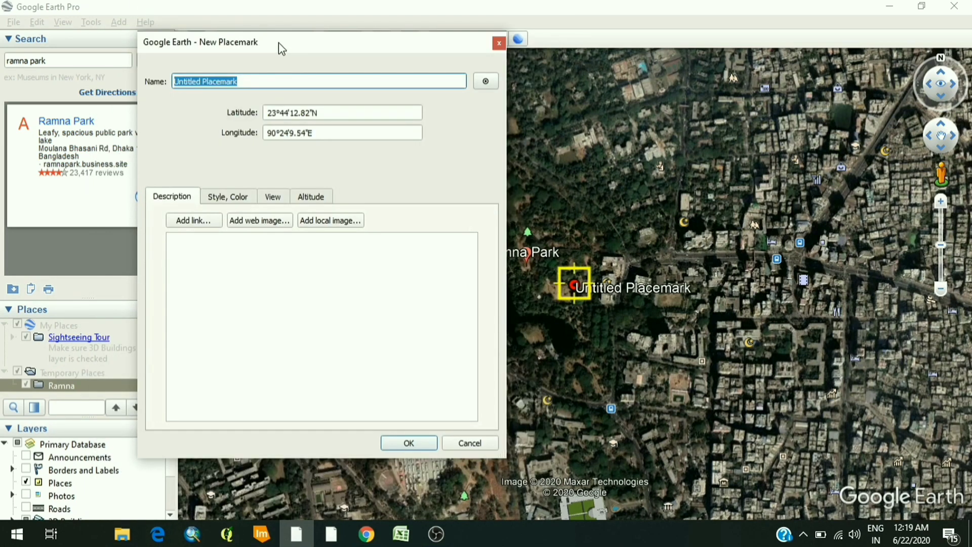
Position the placemark northwest of Ramna Park at about 23°44'32"N, 90°23'37"E, name it "1" and save it.
left_click_drag(278, 43, 239, 280)
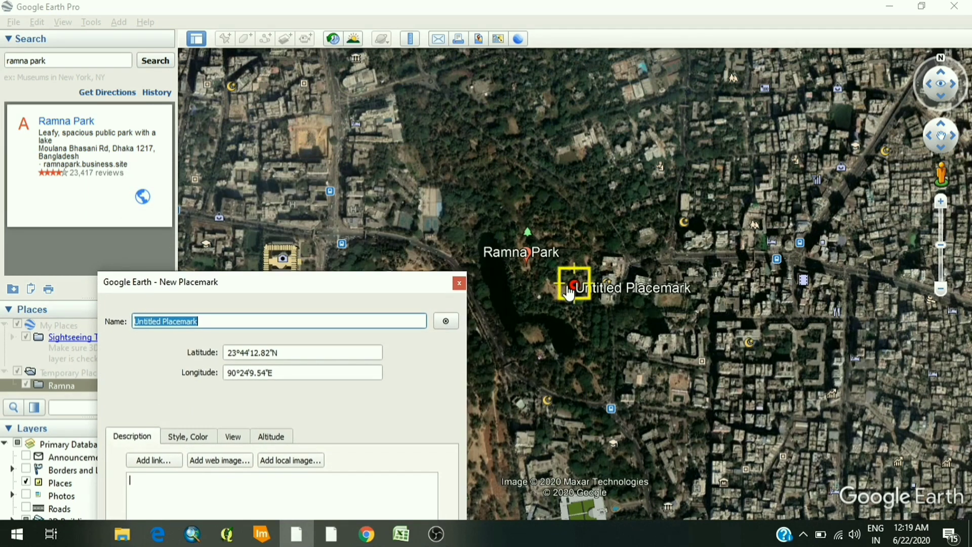
left_click_drag(572, 296, 253, 80)
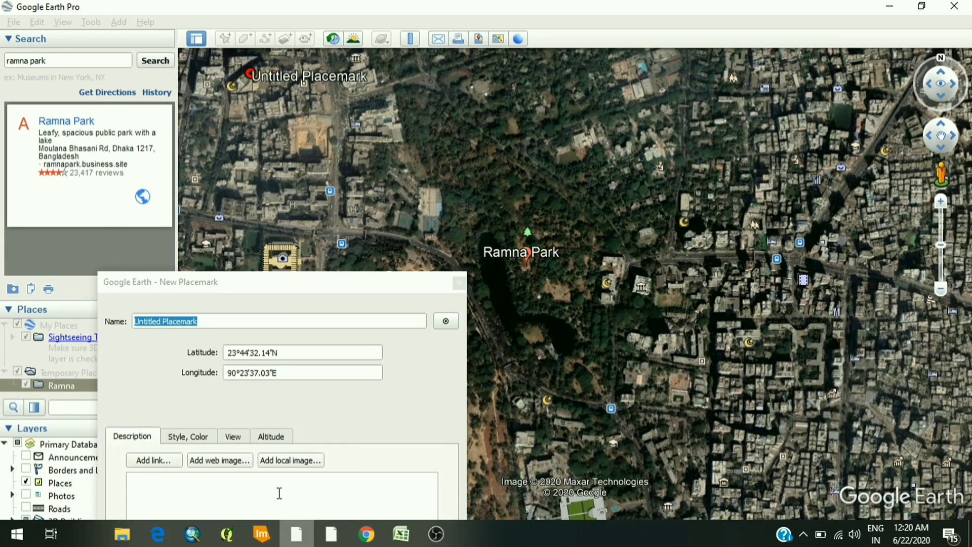
left_click(204, 321)
left_click_drag(162, 321, 130, 284)
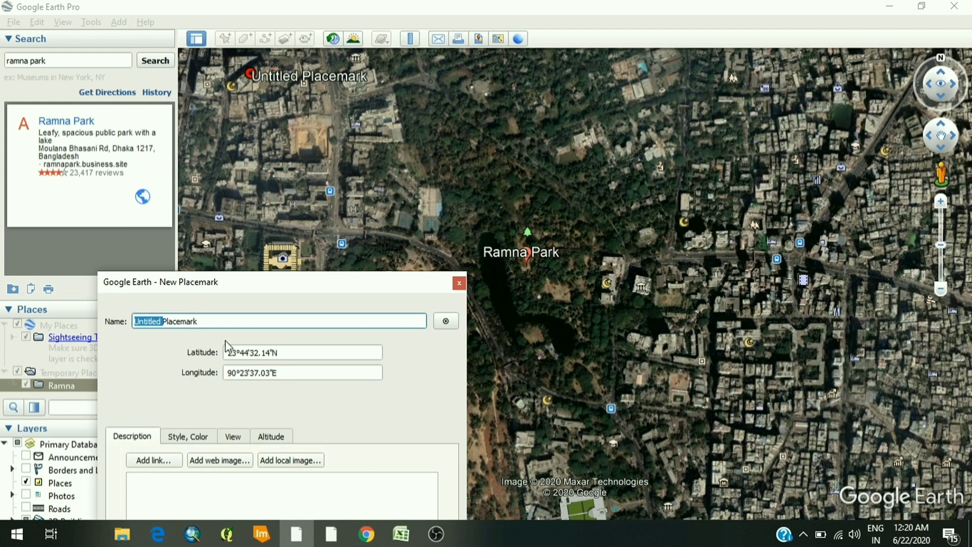
left_click_drag(215, 321, 125, 285)
type("1")
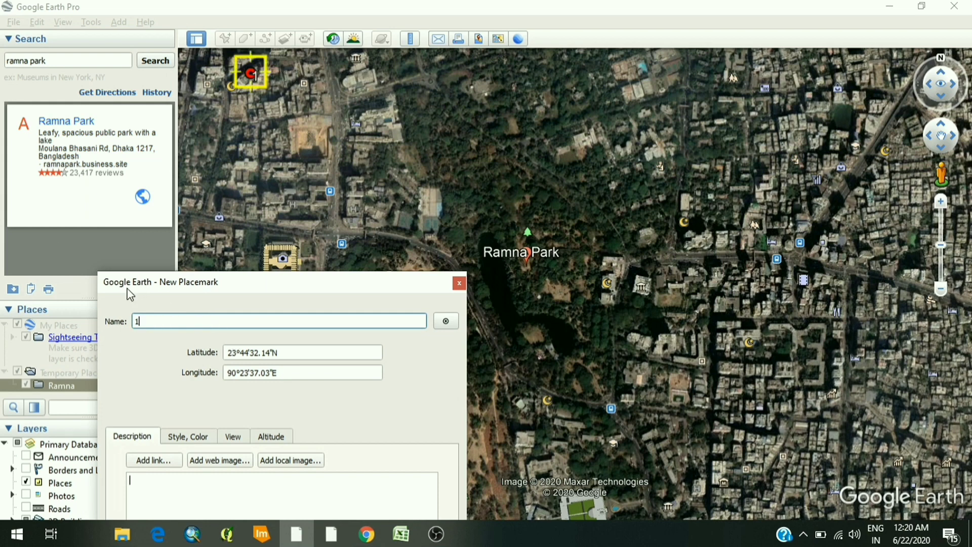
left_click_drag(290, 295, 407, 84)
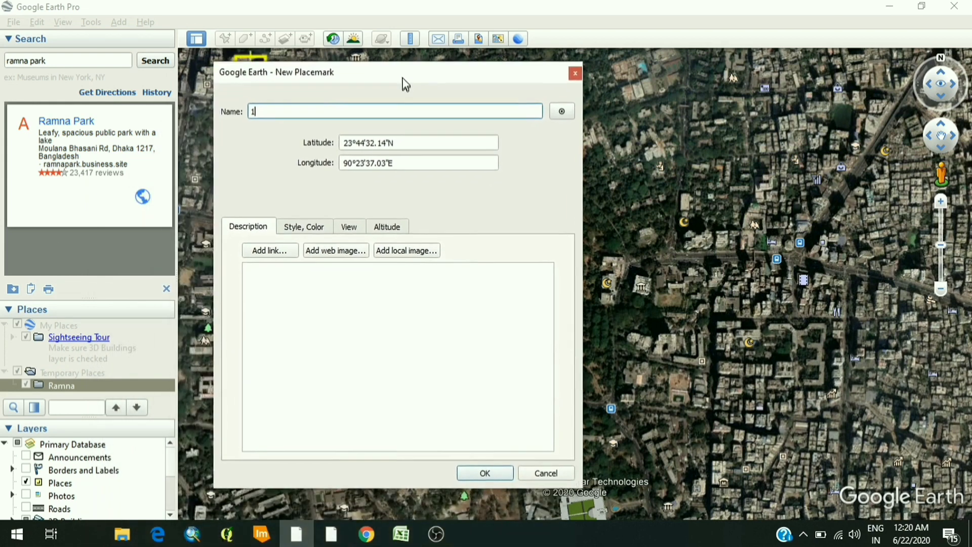
left_click(509, 470)
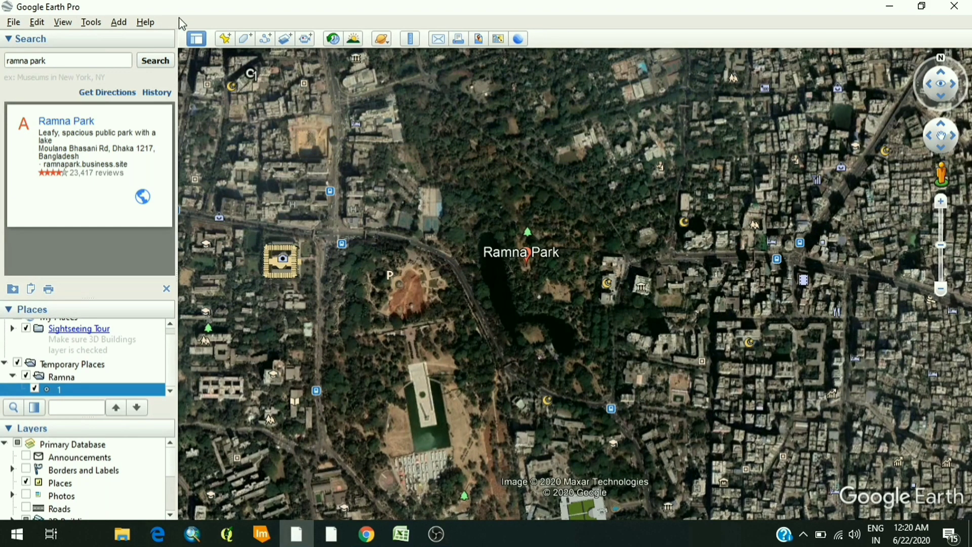
Add a placemark named "2" northeast of Ramna Park at about 23°44'31"N, 90°24'23"E.
left_click(224, 39)
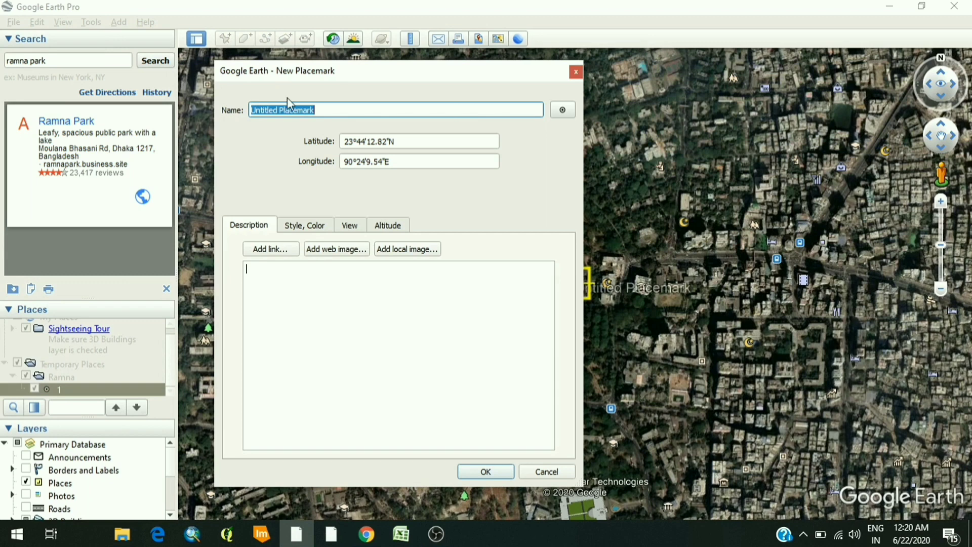
left_click_drag(394, 74, 287, 152)
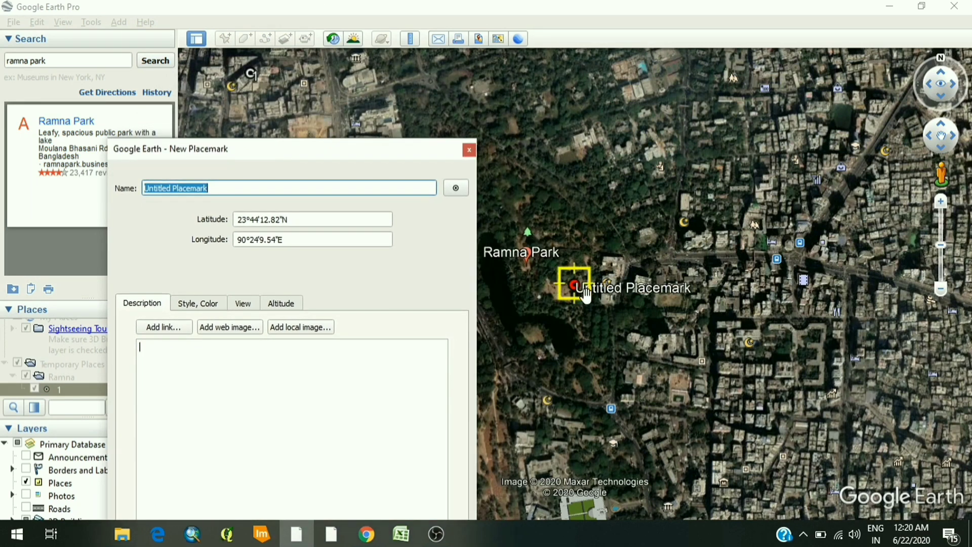
left_click_drag(580, 299, 717, 96)
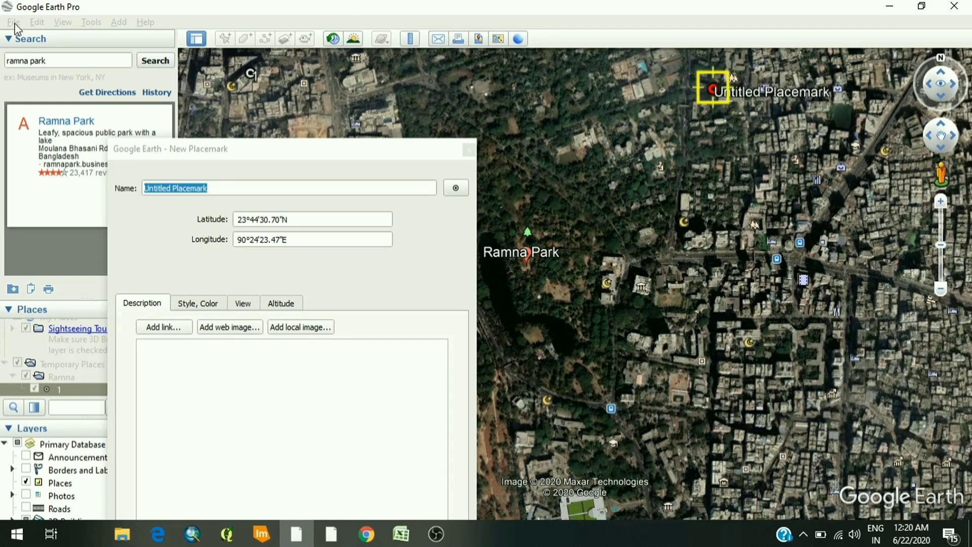
left_click(213, 185)
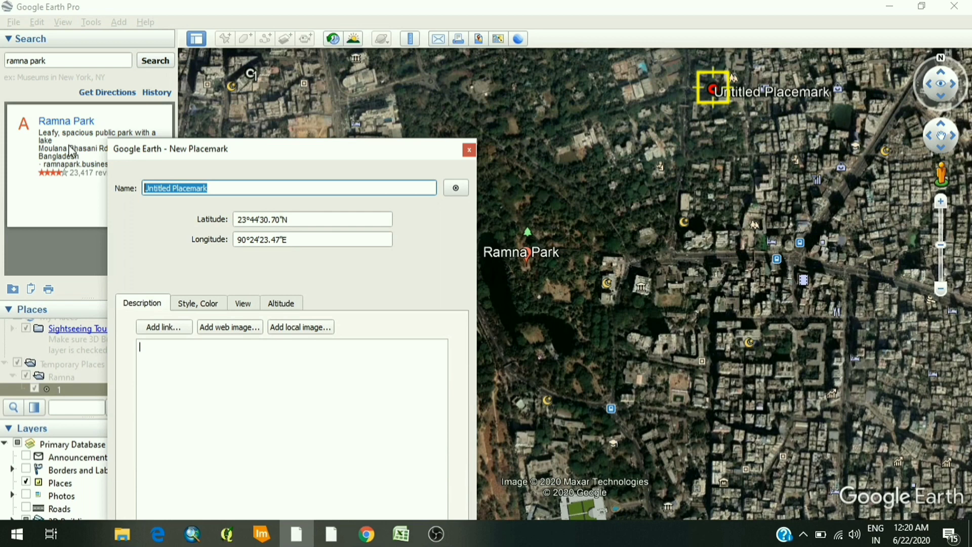
type("2")
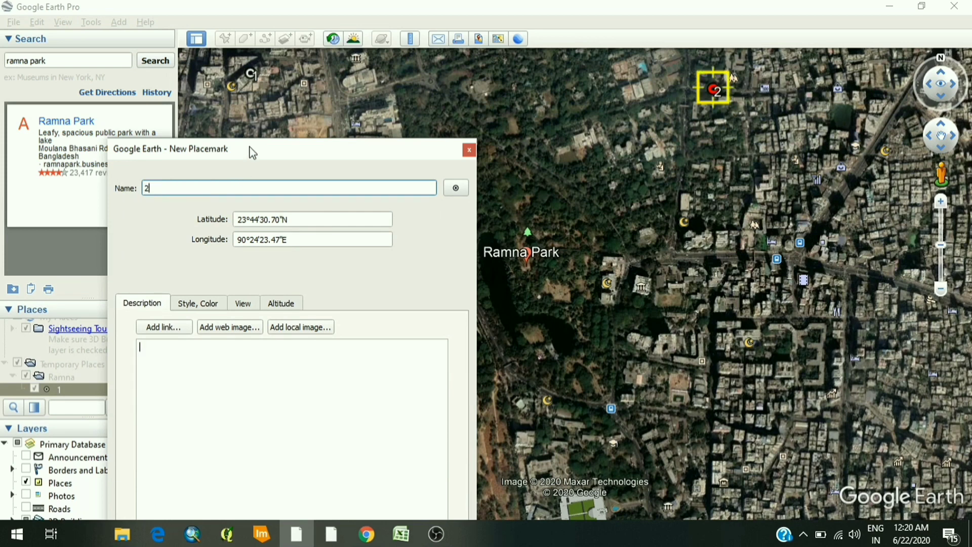
left_click_drag(252, 152, 274, 77)
left_click(399, 473)
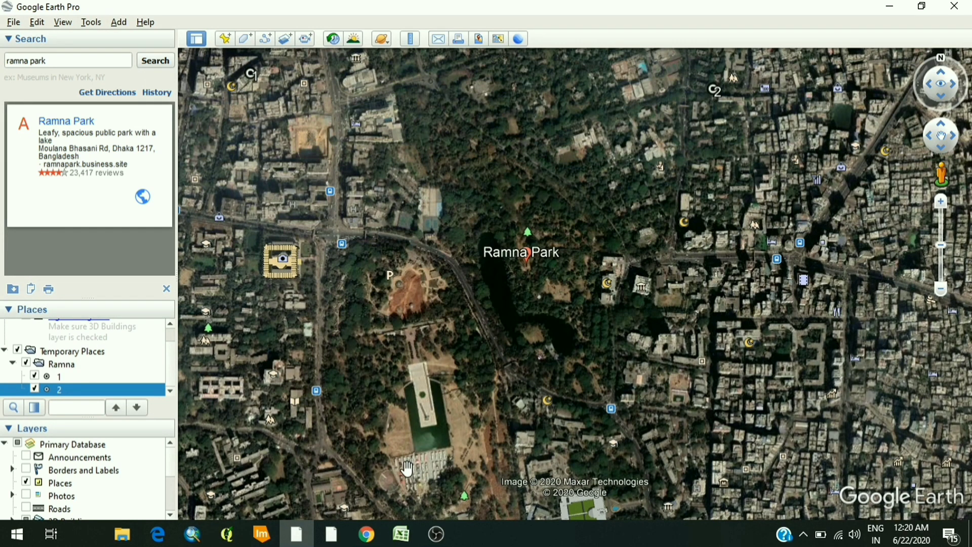
Add a placemark named "3" southwest of Ramna Park at about 23°43'56"N, 90°23'42"E.
left_click(224, 41)
type("3")
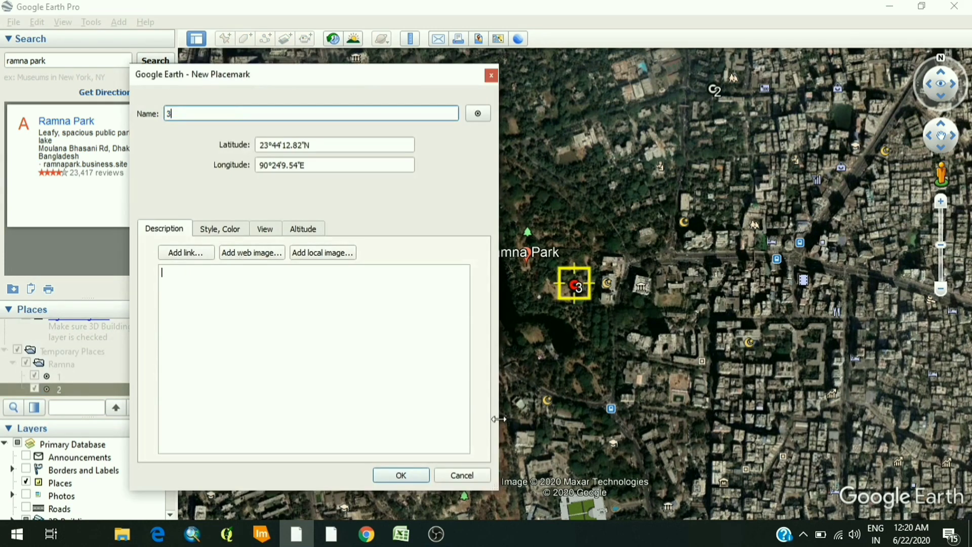
left_click_drag(351, 83, 835, 119)
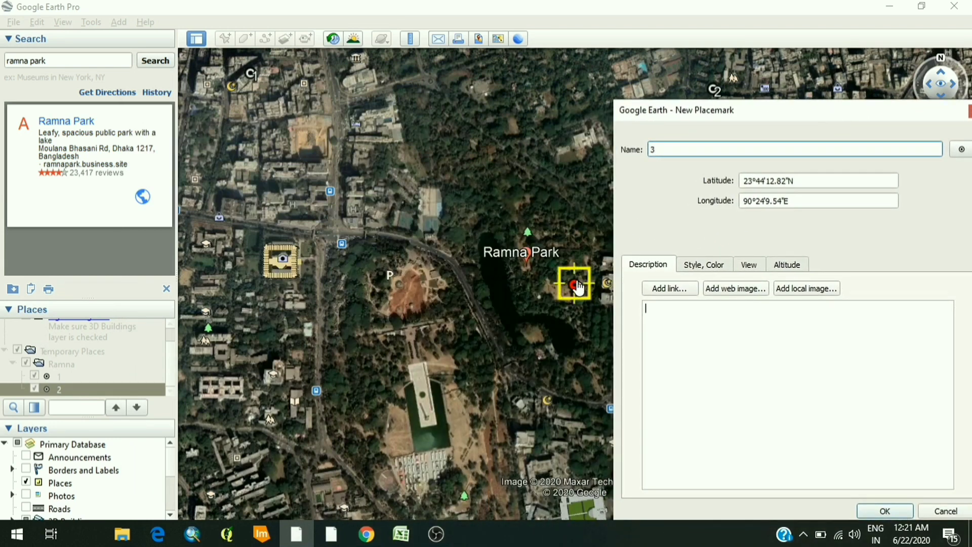
left_click_drag(578, 287, 305, 472)
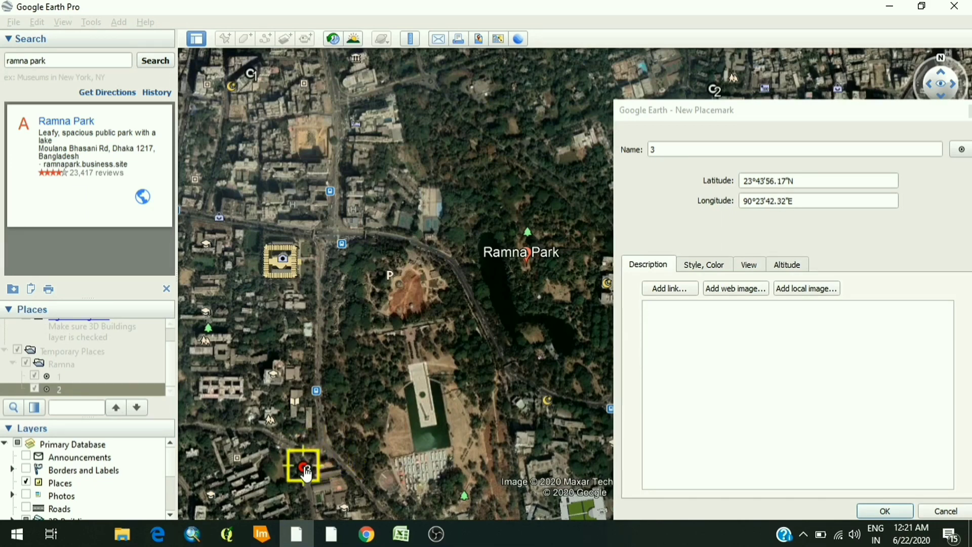
left_click(747, 120)
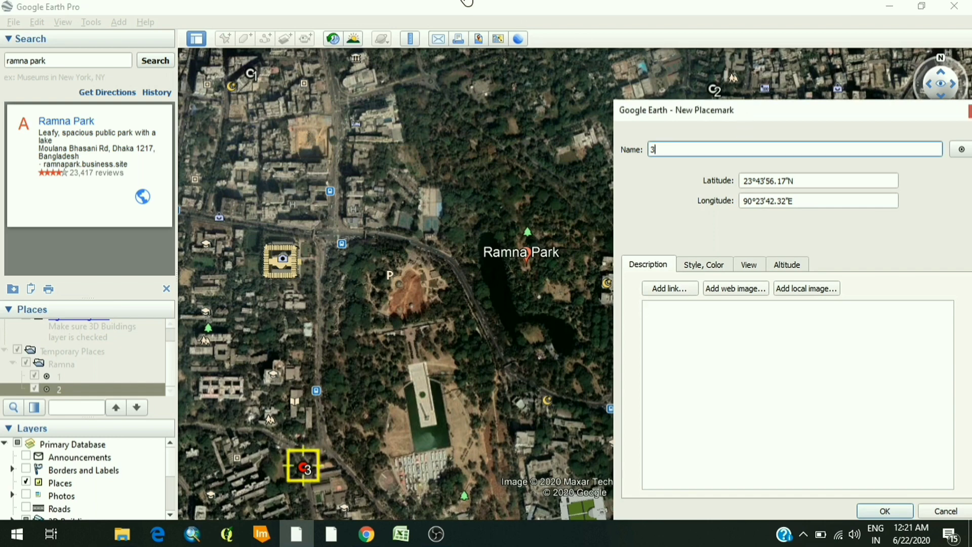
left_click_drag(775, 117, 487, 33)
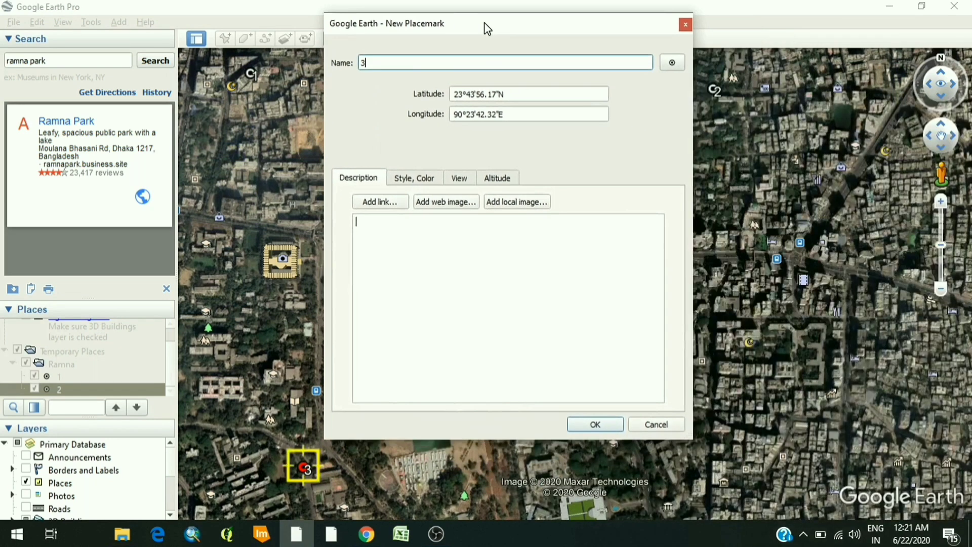
left_click(609, 426)
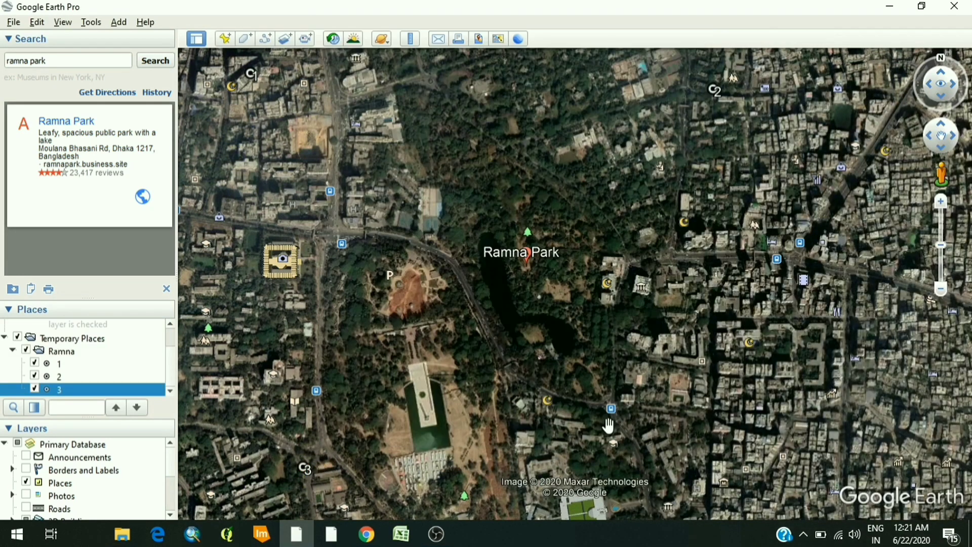
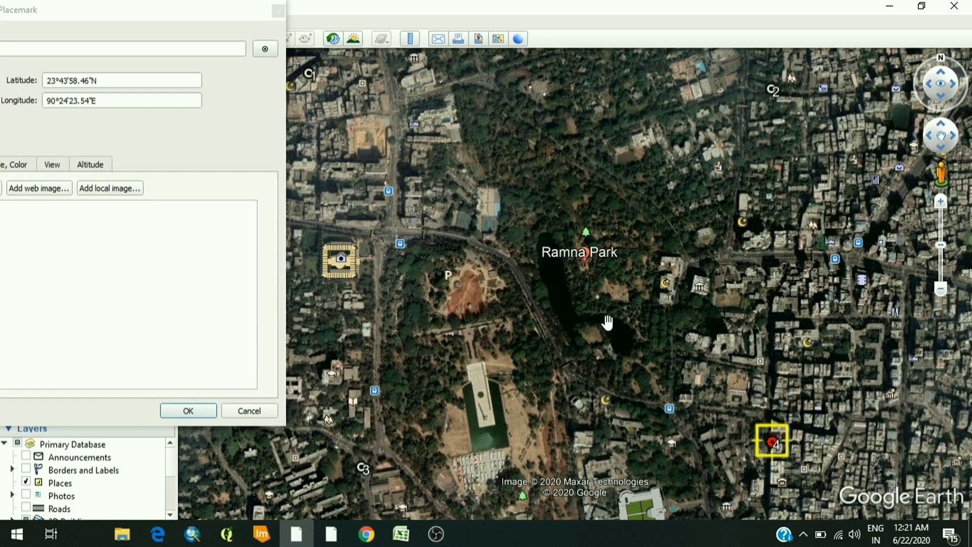
Save the placemark named "4" southeast of Ramna Park at about 23°43'58"N, 90°24'24"E.
left_click(188, 410)
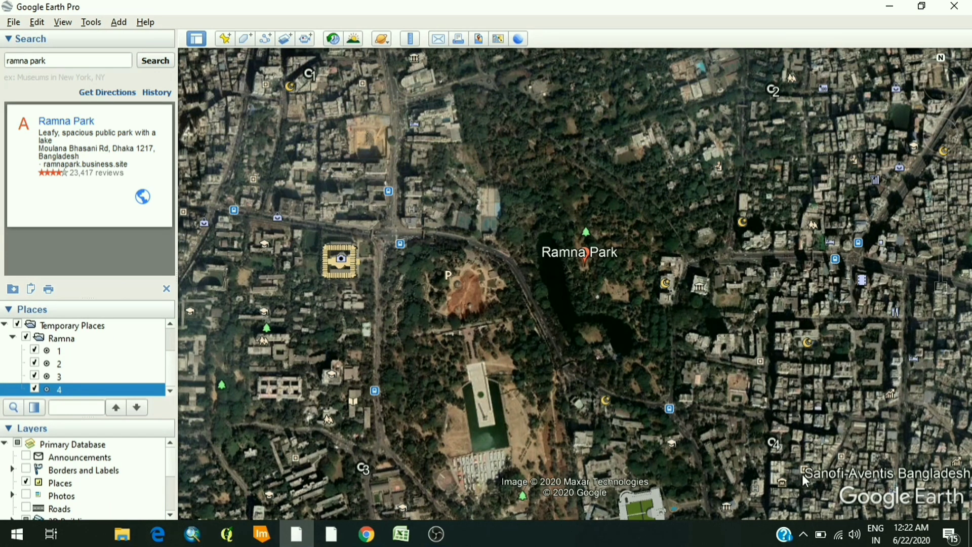
Save the Ramna folder with its placemarks as a KML file named Ramna in D:\Tutorial.
right_click(66, 345)
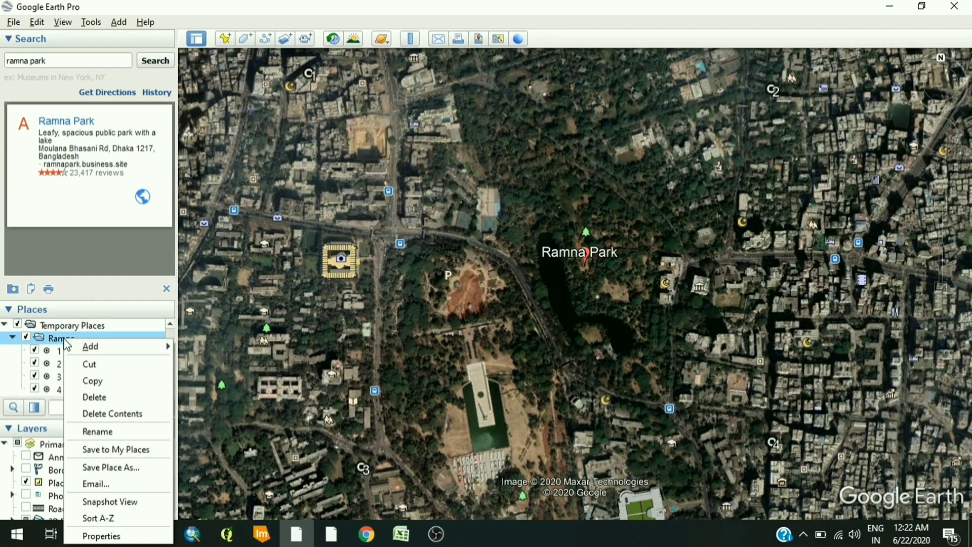
left_click(126, 468)
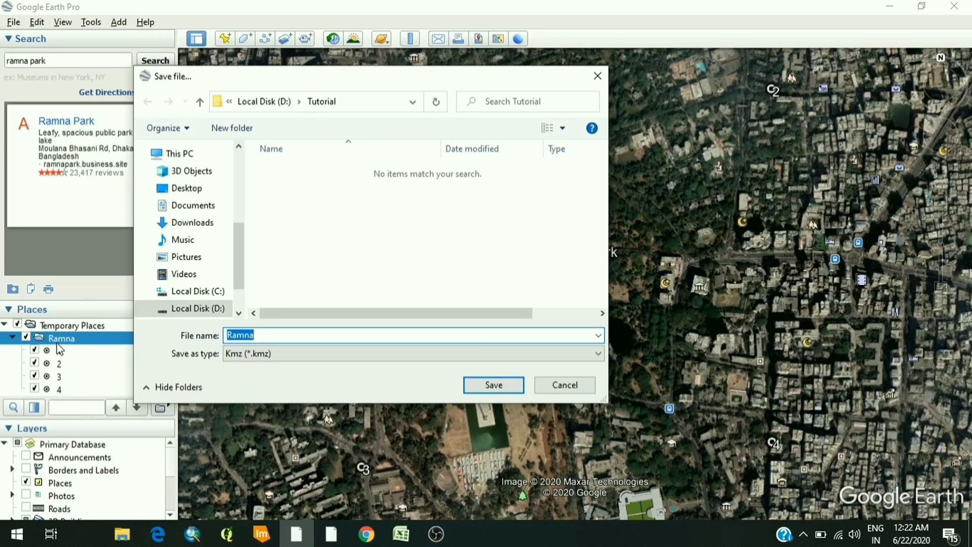
left_click(298, 352)
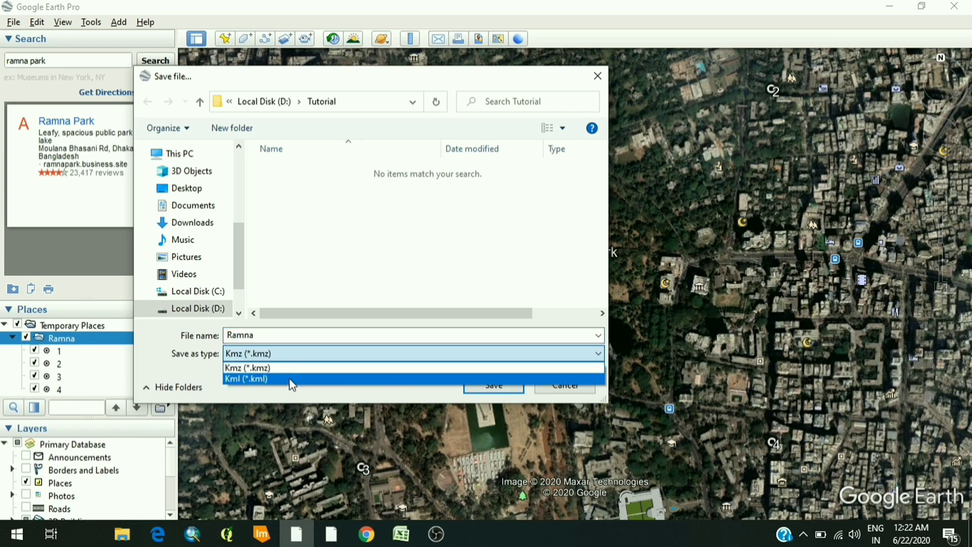
left_click(290, 378)
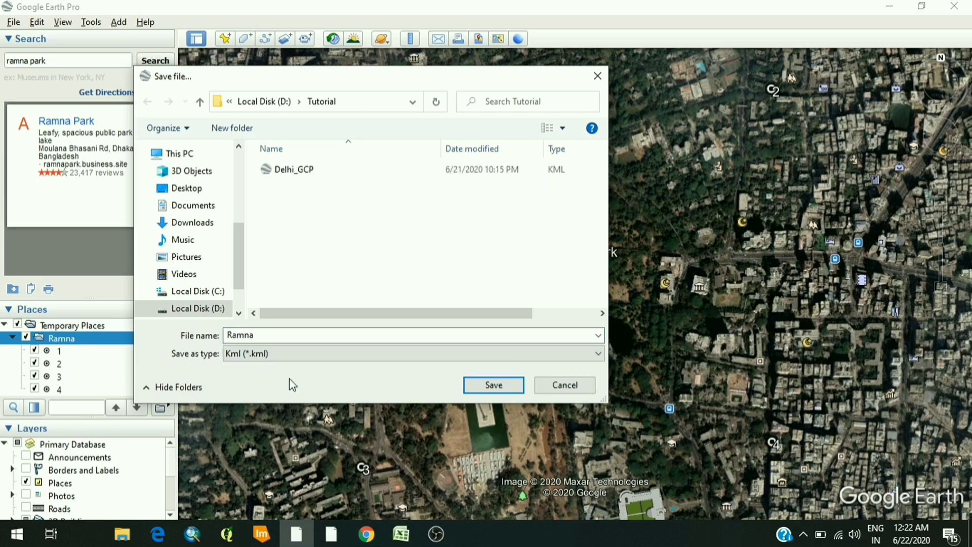
left_click(480, 384)
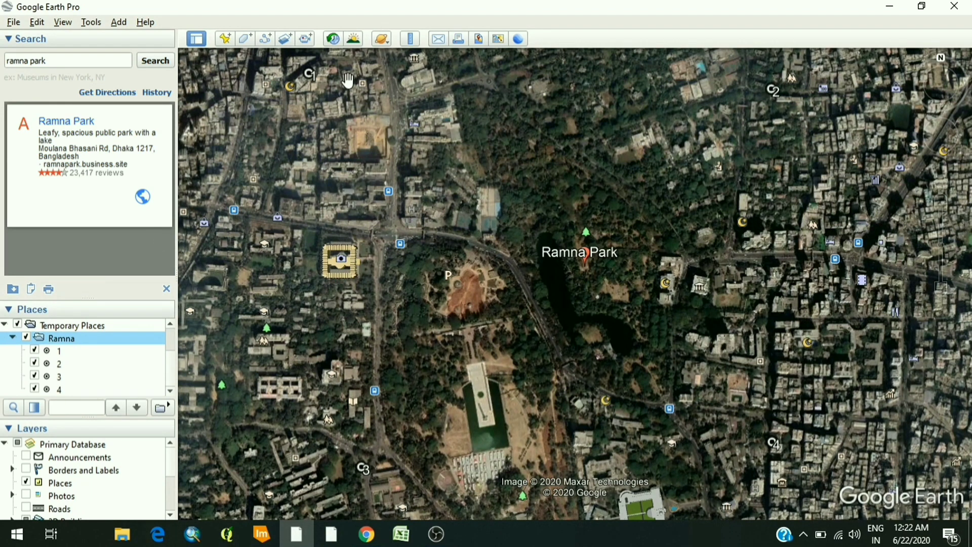
Start saving the map view as an image and hide its title and description, legend, scale and compass.
left_click(479, 40)
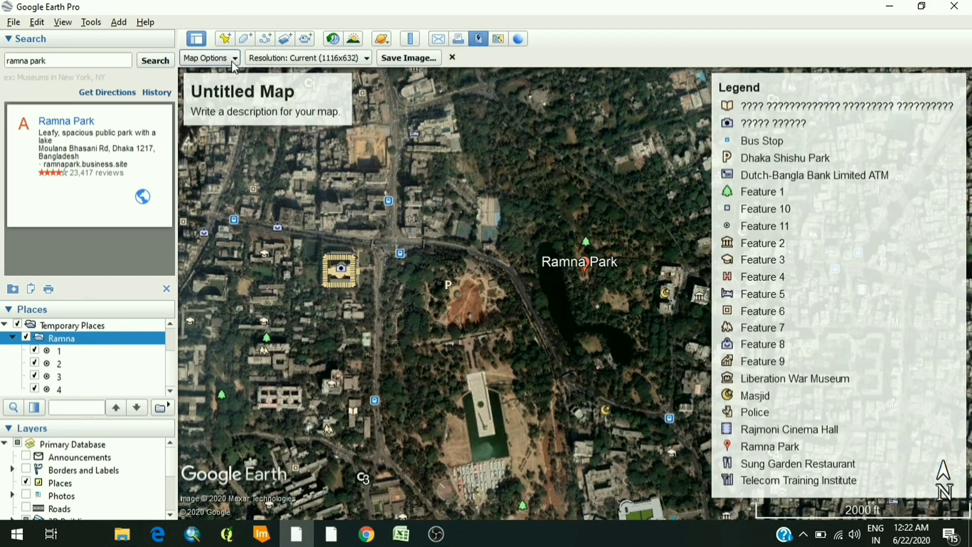
left_click(234, 60)
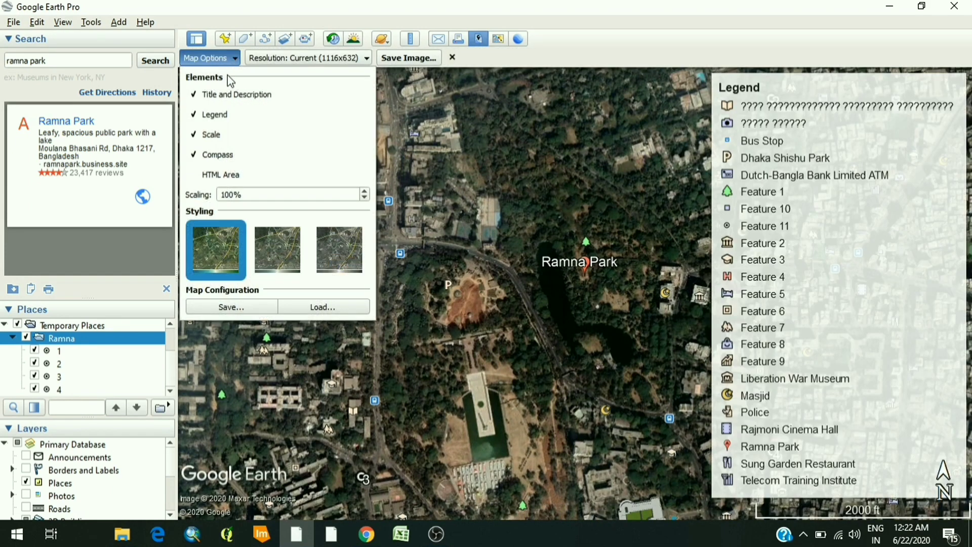
left_click(203, 58)
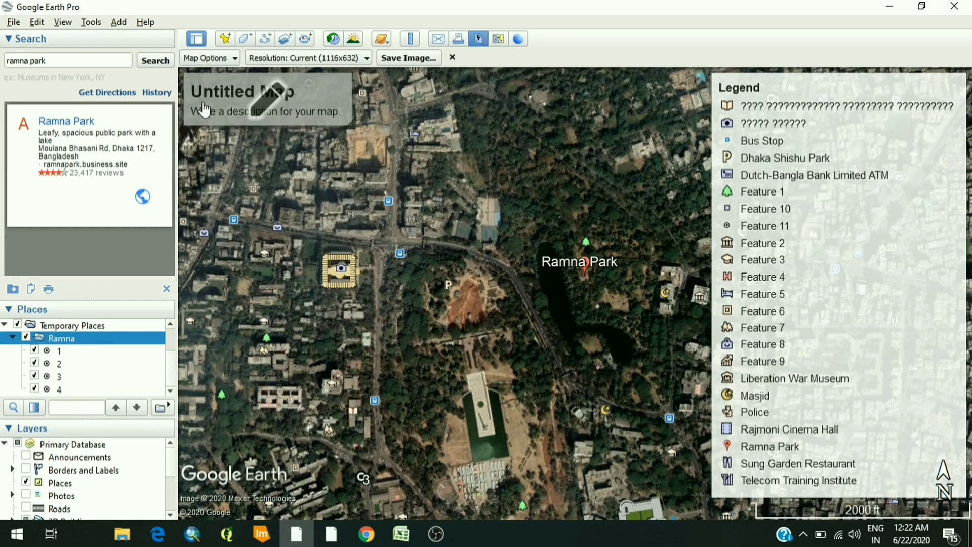
left_click(206, 58)
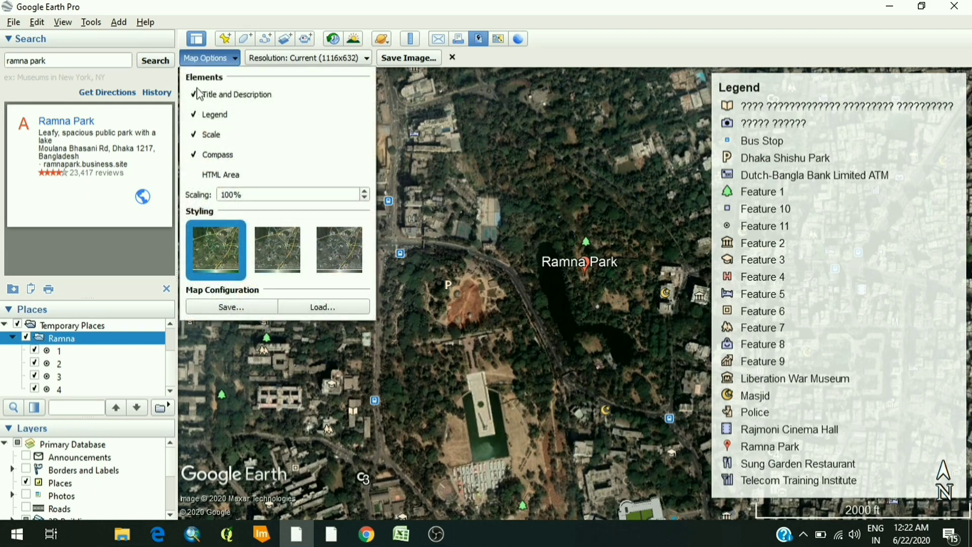
left_click(196, 115)
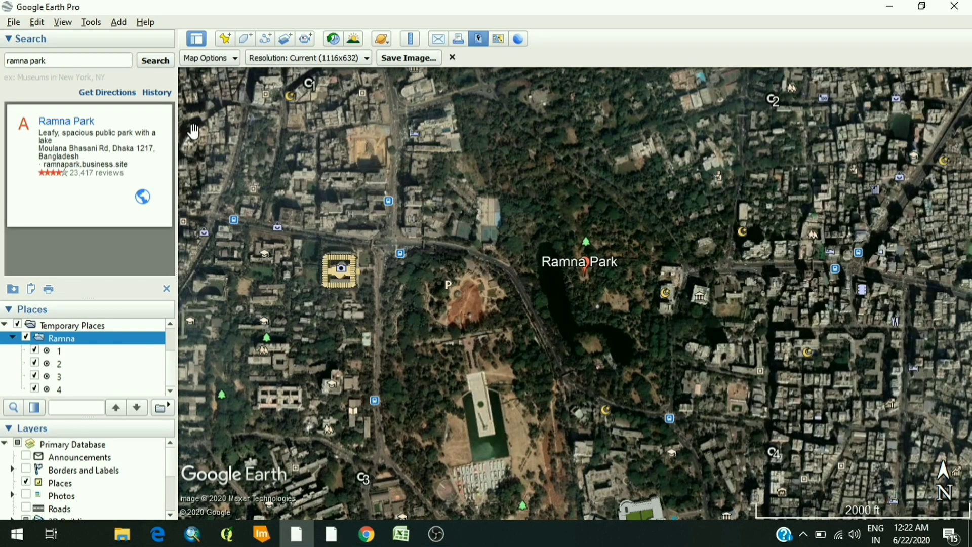
left_click(223, 59)
left_click(196, 134)
left_click(205, 156)
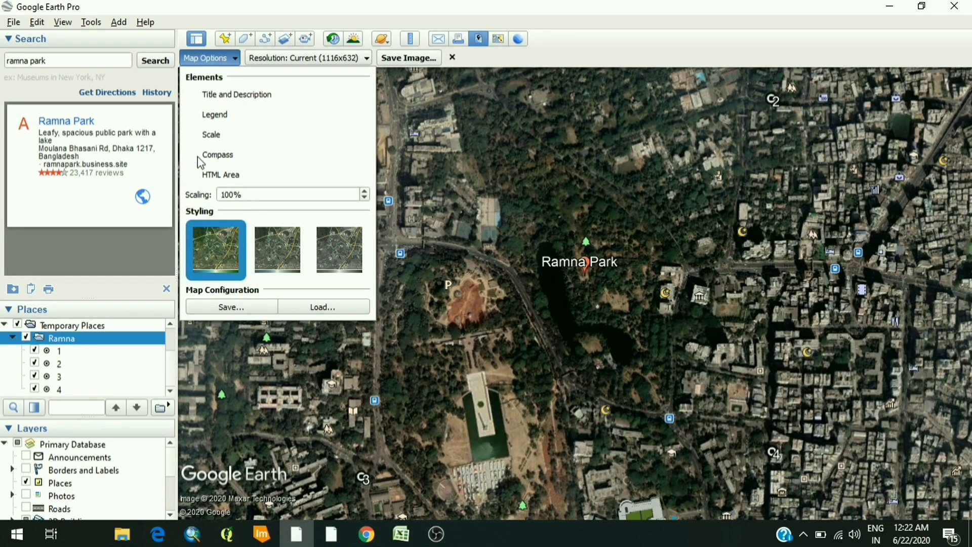
Set the map element scaling to 10% and the image resolution to Maximum (4800x2718).
left_click(230, 195)
key("BackSpace")
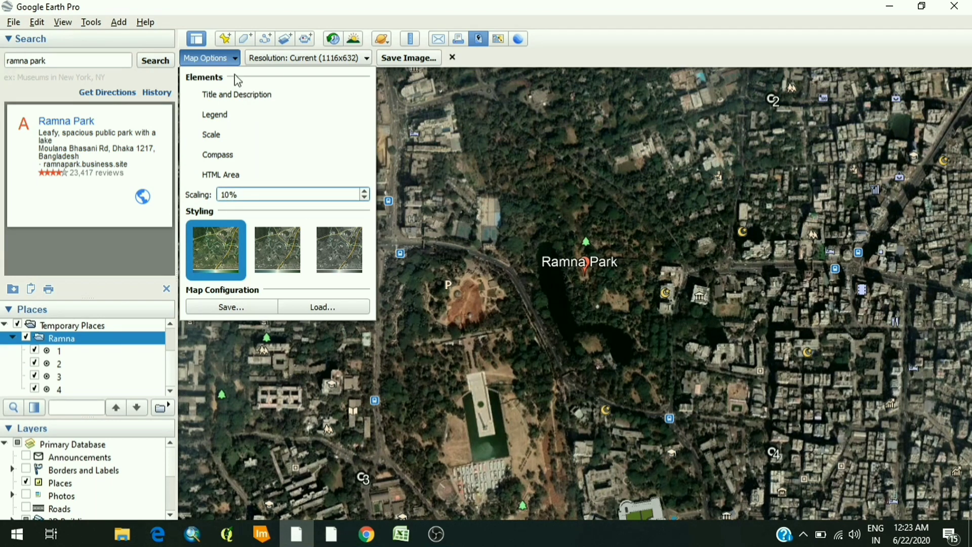
left_click(291, 58)
left_click(315, 159)
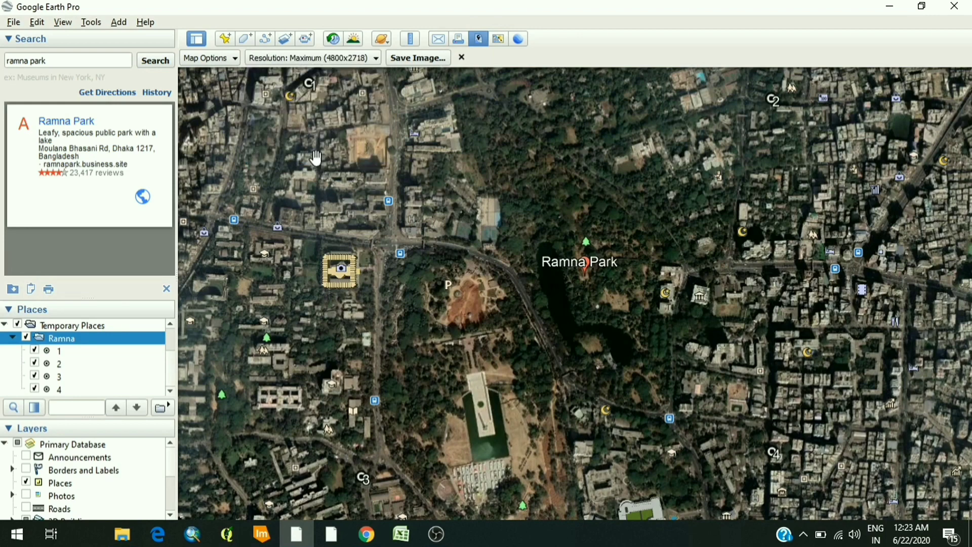
Save the map image as a JPEG named Ramna_refer in D:\Tutorial.
left_click(417, 57)
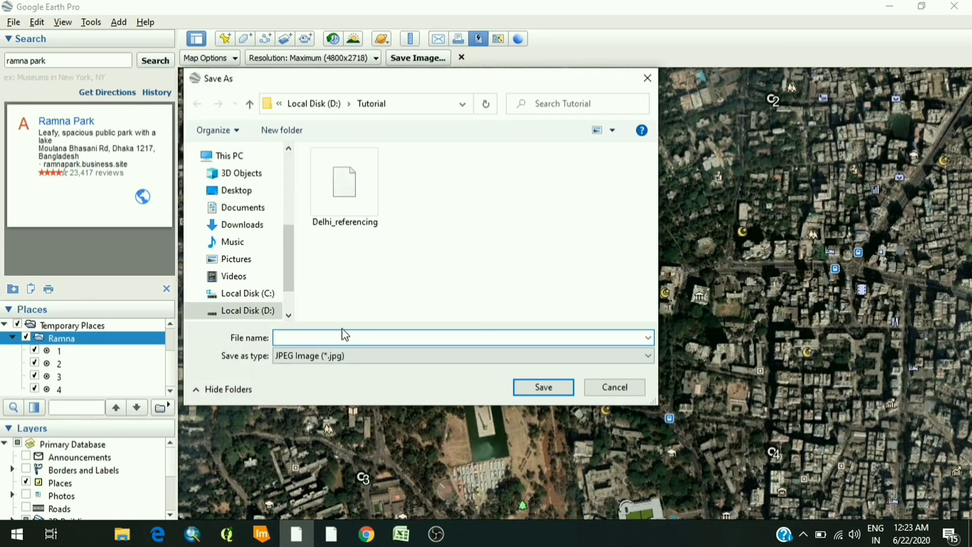
type("ramna")
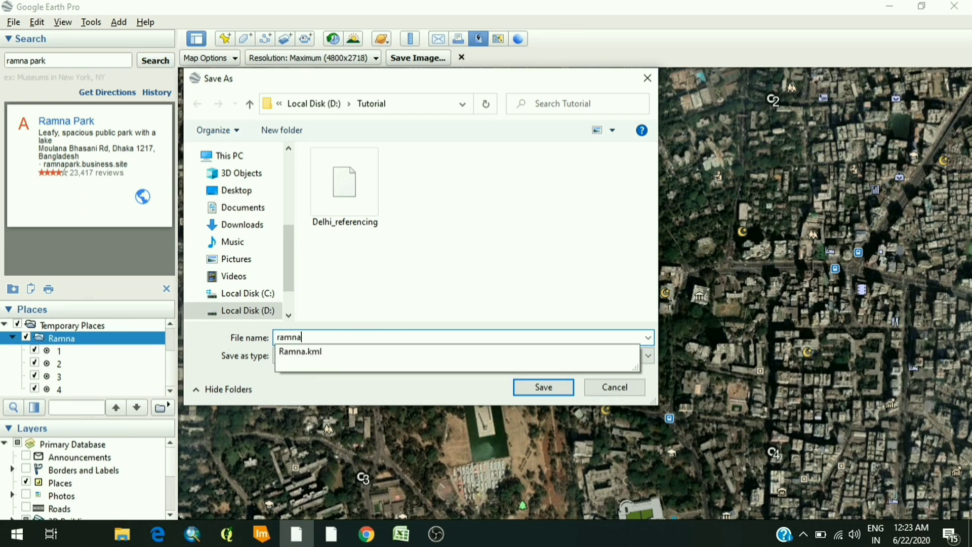
key("BackSpace")
key("BackSpace")
key("BackSpace")
key("BackSpace")
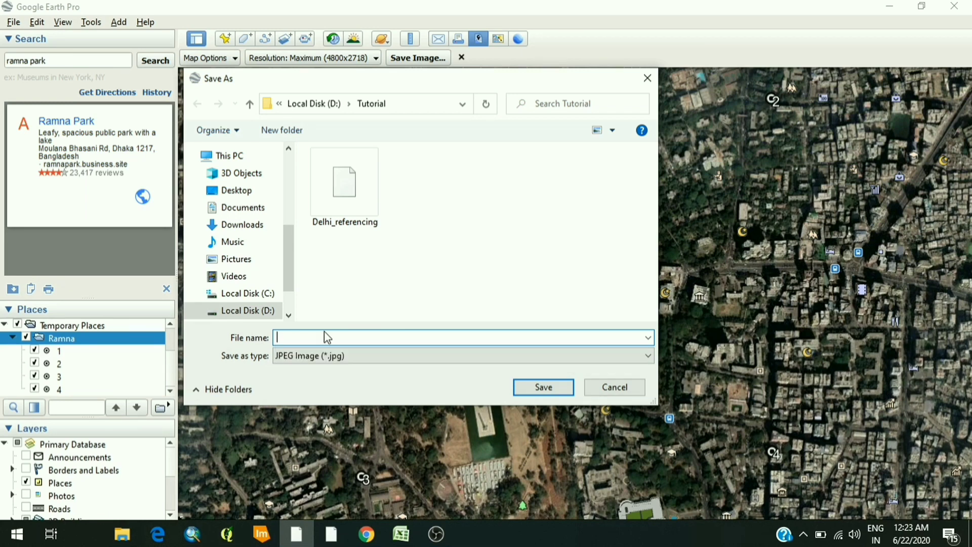
type("Ramn")
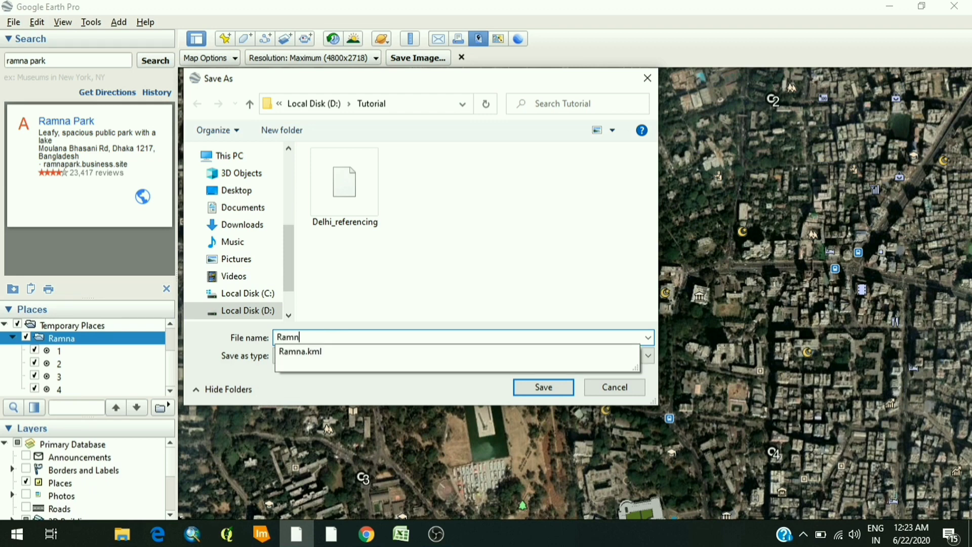
type("a_refer")
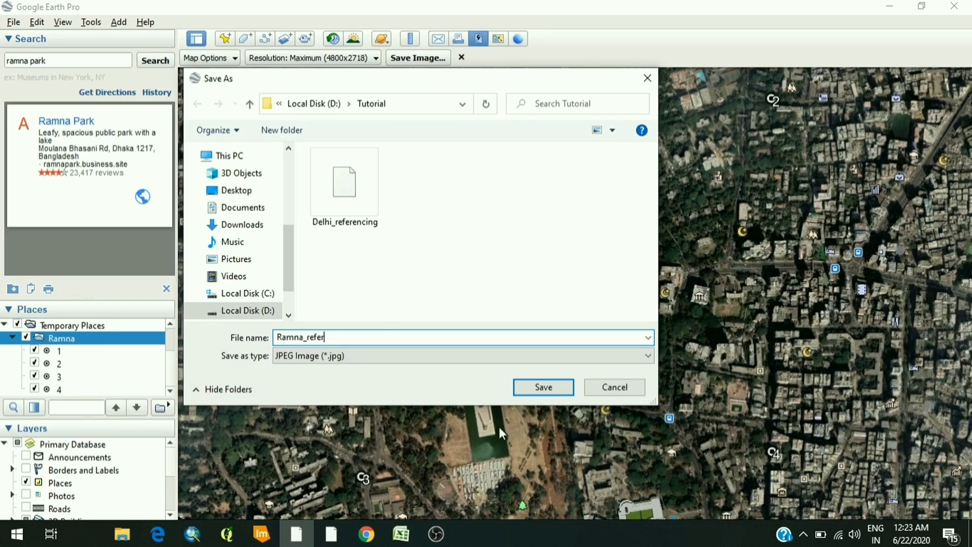
left_click(537, 383)
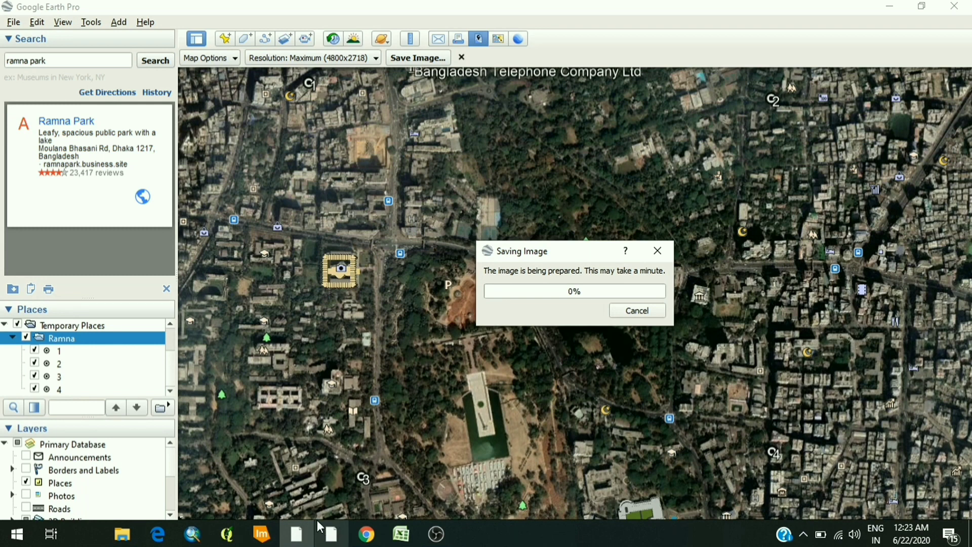
Switch to ArcMap with a blank untitled map, dismissing the Getting Started dialog and the floating Georeferencing toolbar.
left_click(198, 540)
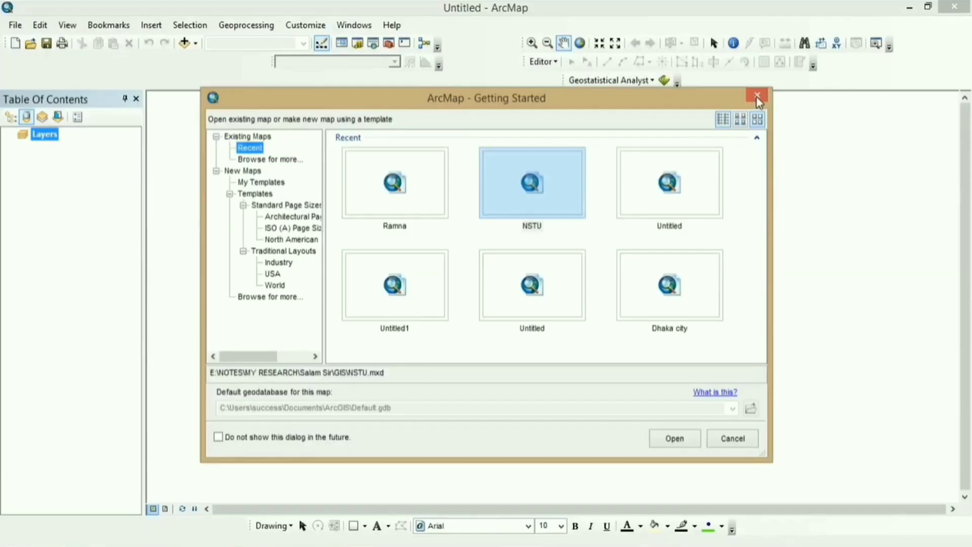
left_click(756, 97)
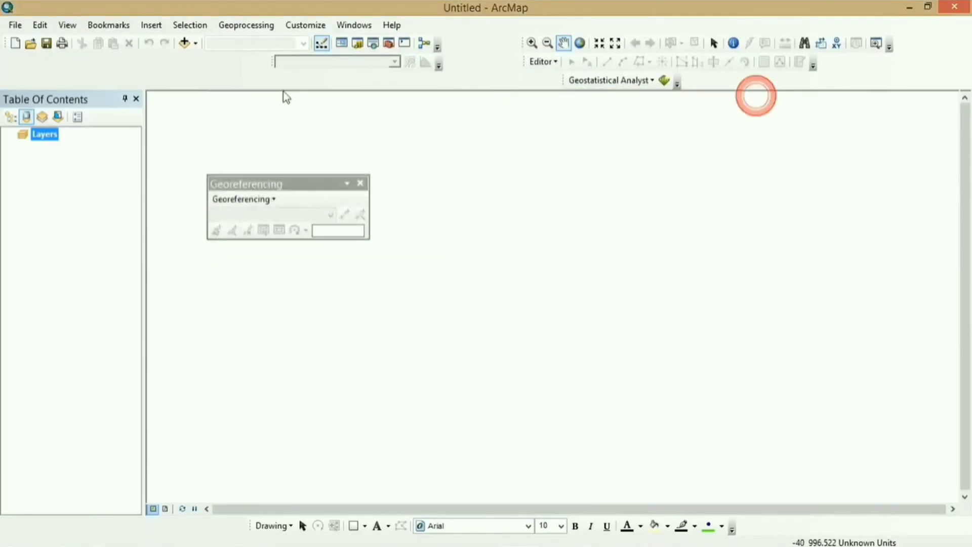
left_click(360, 183)
Add the image Raman_georefe1.jpg from the Desktop folder to the map, building its pyramids.
left_click(184, 43)
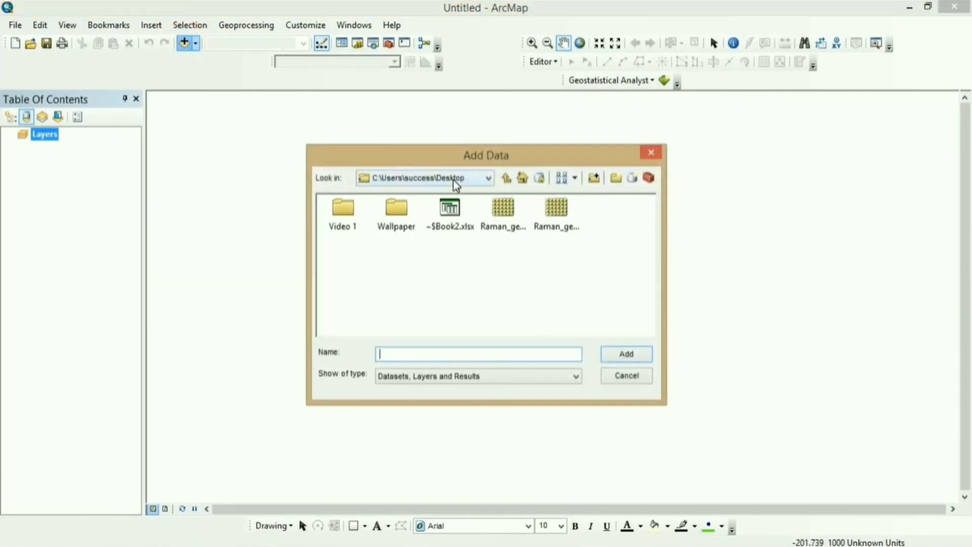
left_click(556, 214)
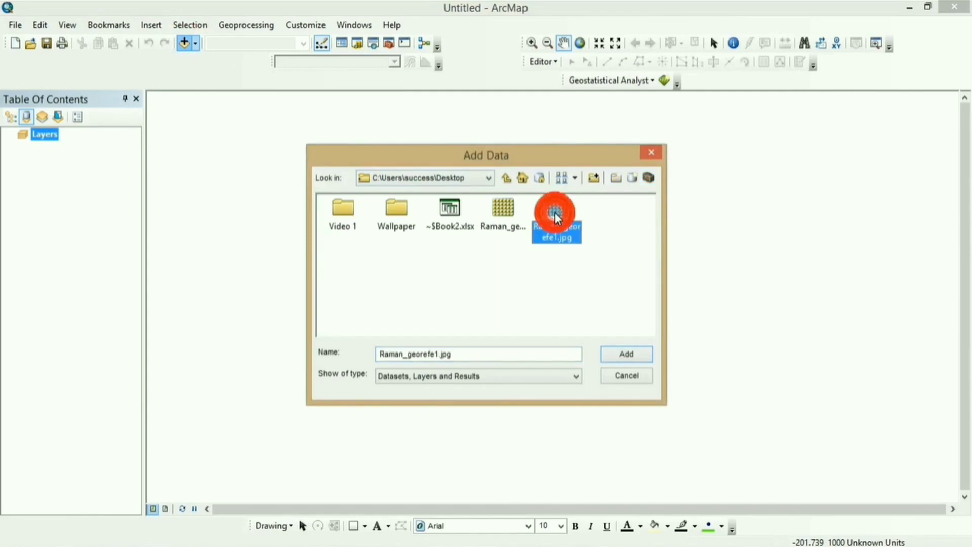
left_click(644, 357)
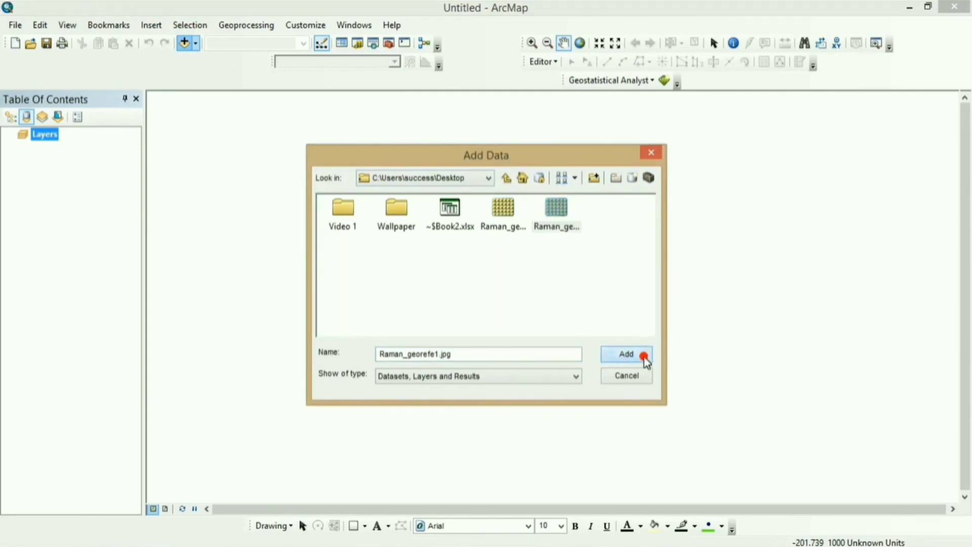
left_click(493, 260)
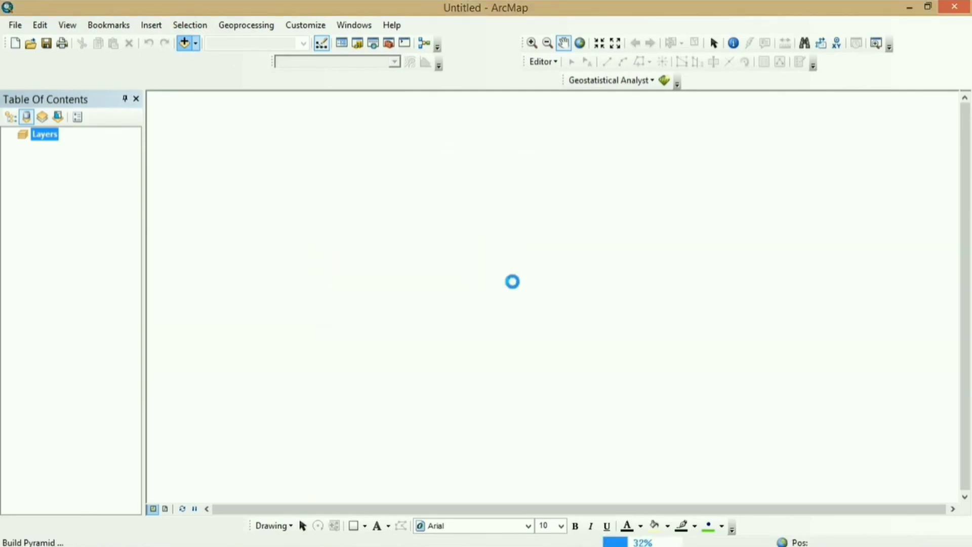
left_click(603, 353)
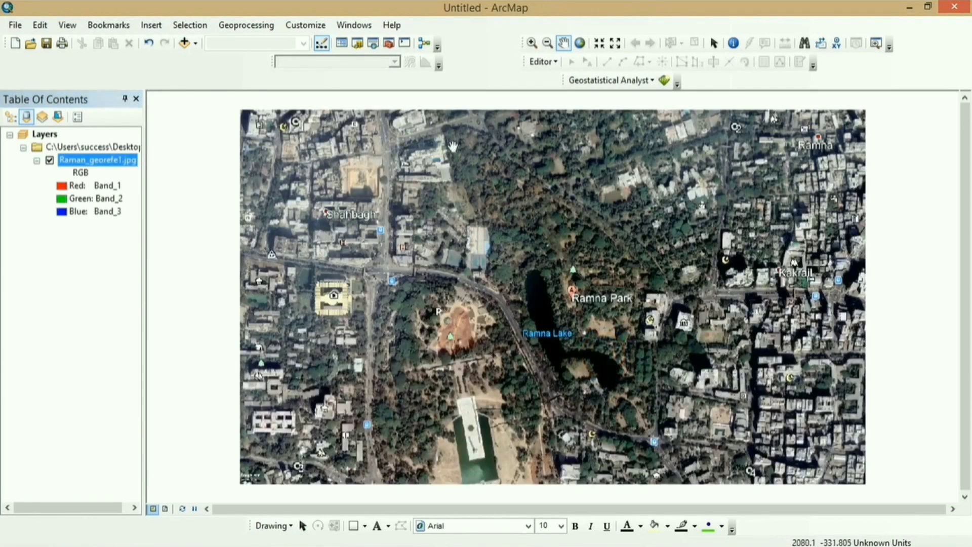
Convert Ramna.kml from the Desktop into a map layer with the KML To Layer conversion tool.
left_click(390, 45)
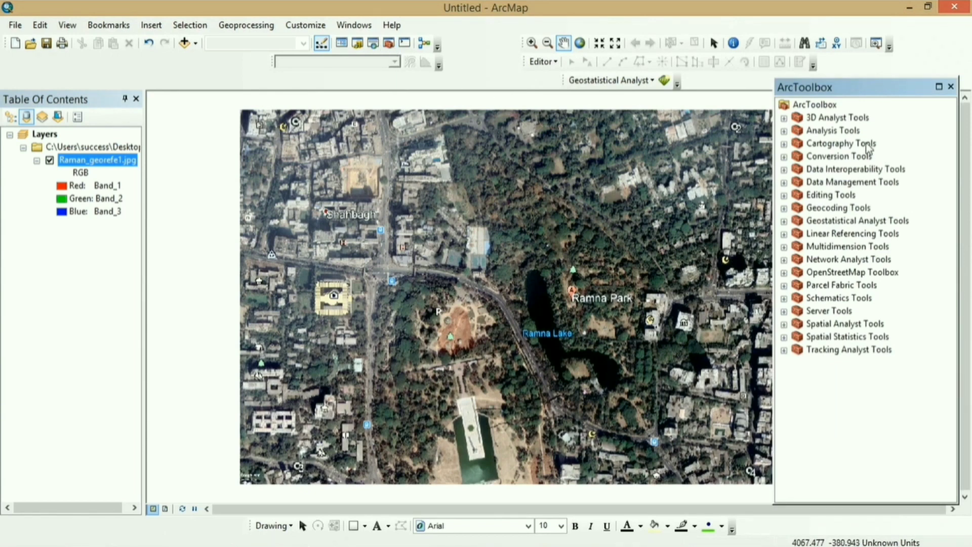
left_click(784, 156)
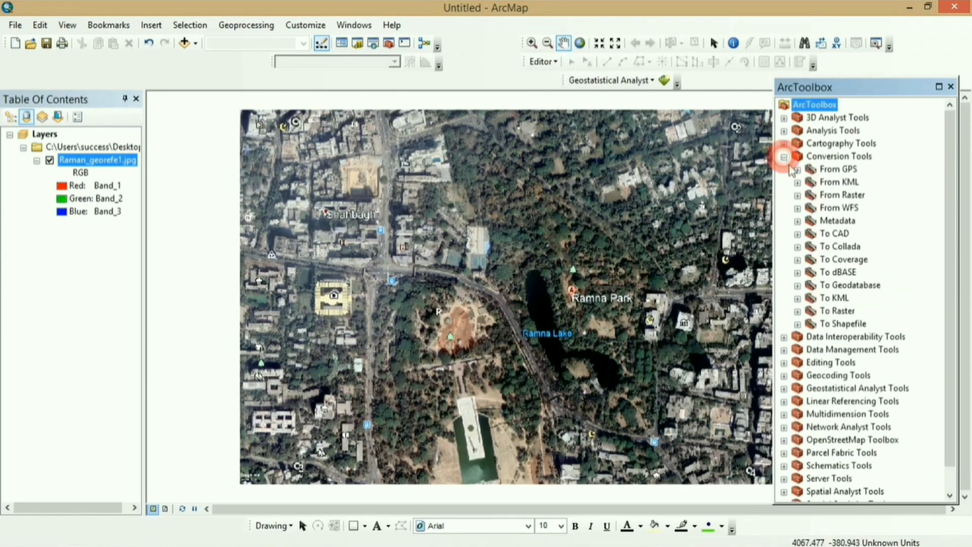
left_click(798, 182)
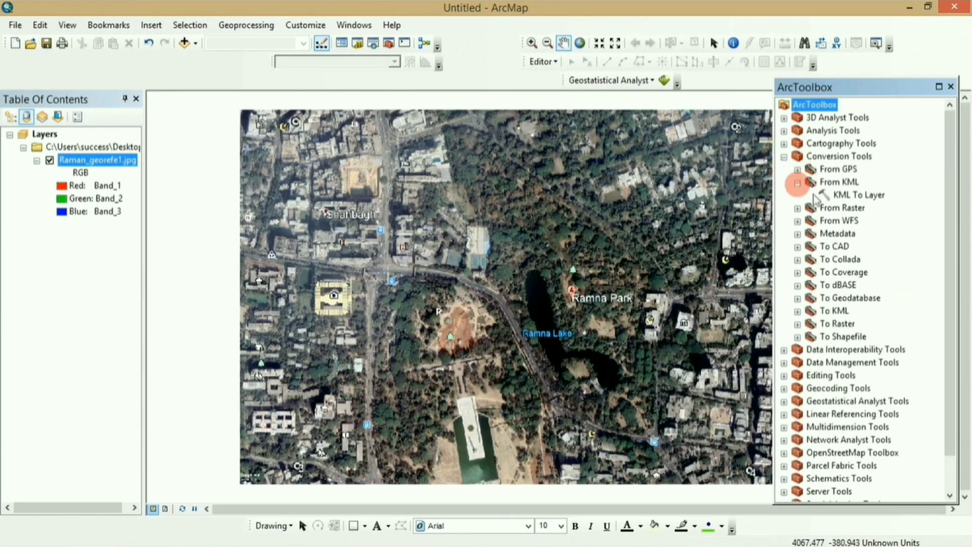
left_click(848, 196)
double_click(848, 198)
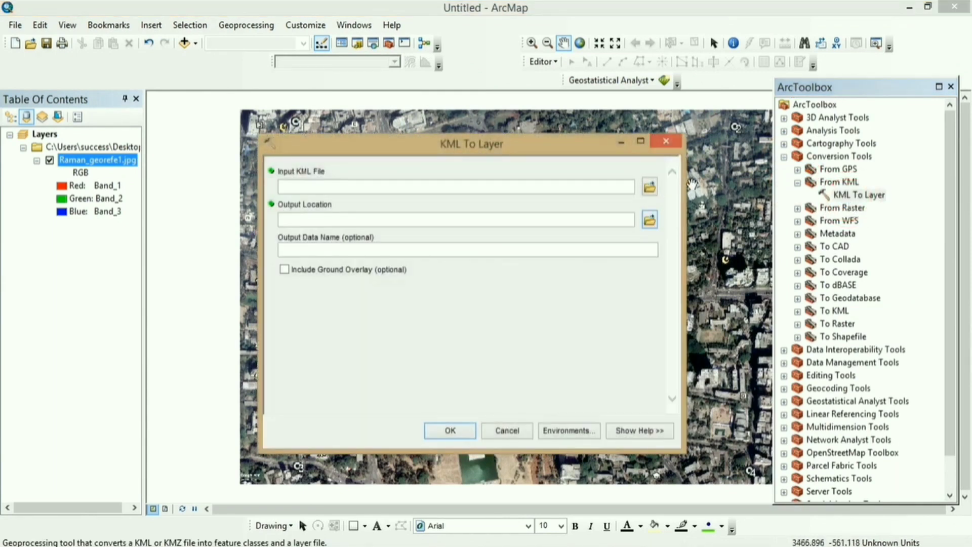
left_click(650, 188)
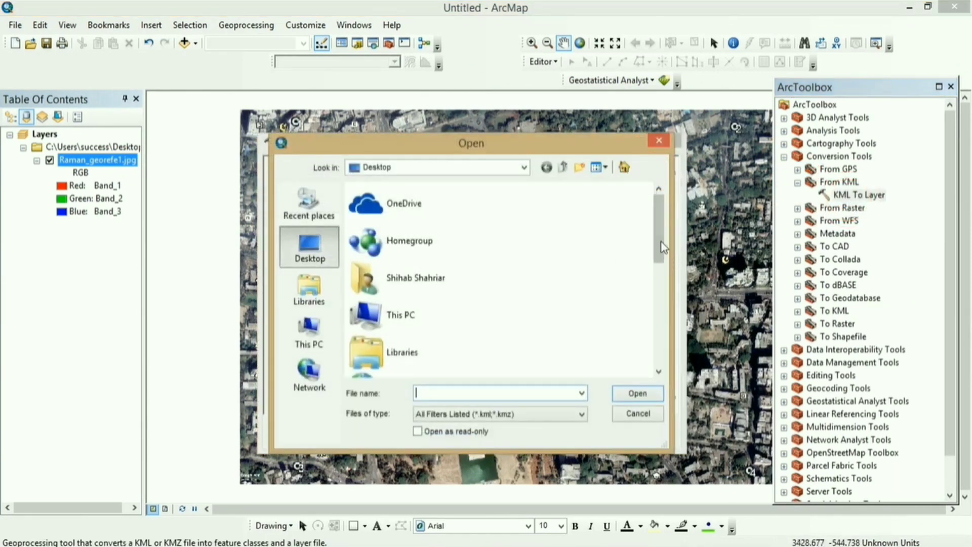
left_click_drag(660, 241, 662, 354)
left_click(402, 360)
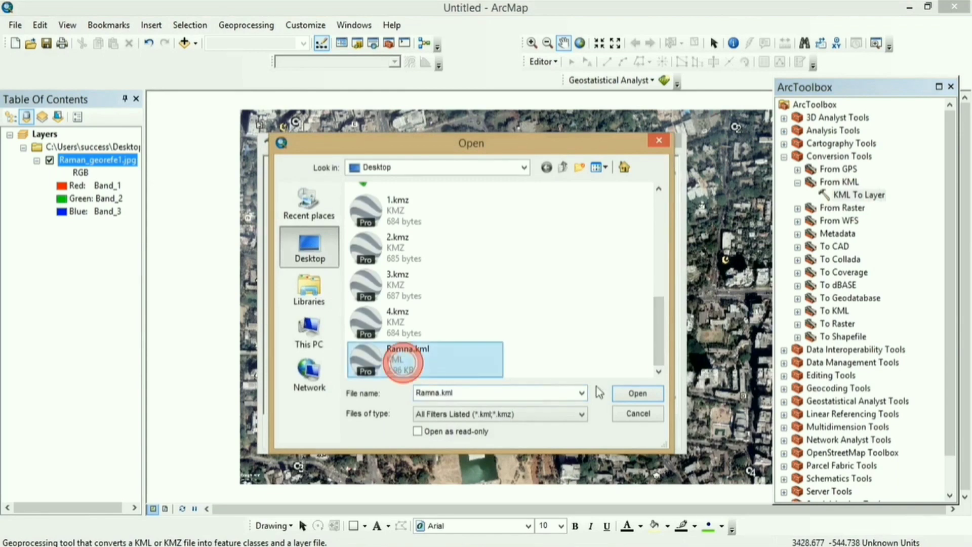
left_click(638, 394)
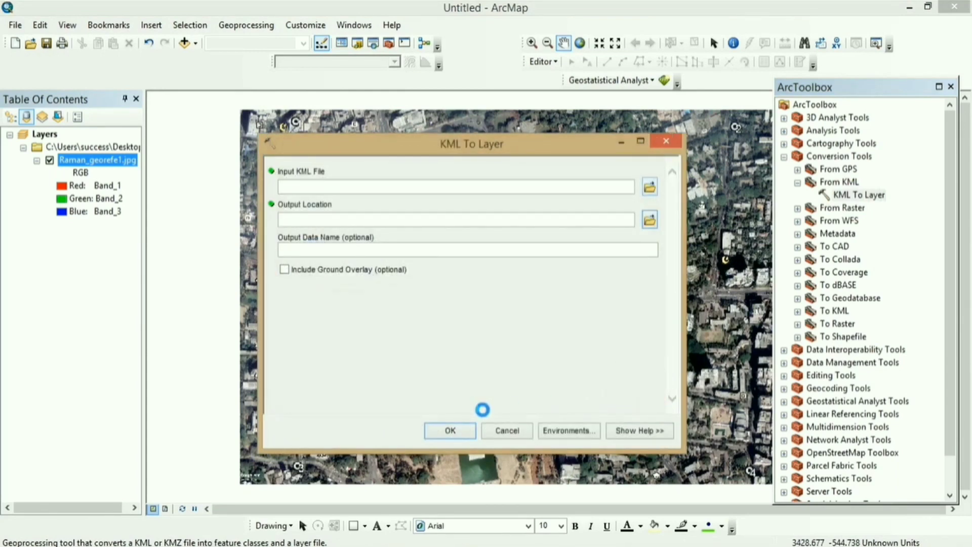
left_click(450, 431)
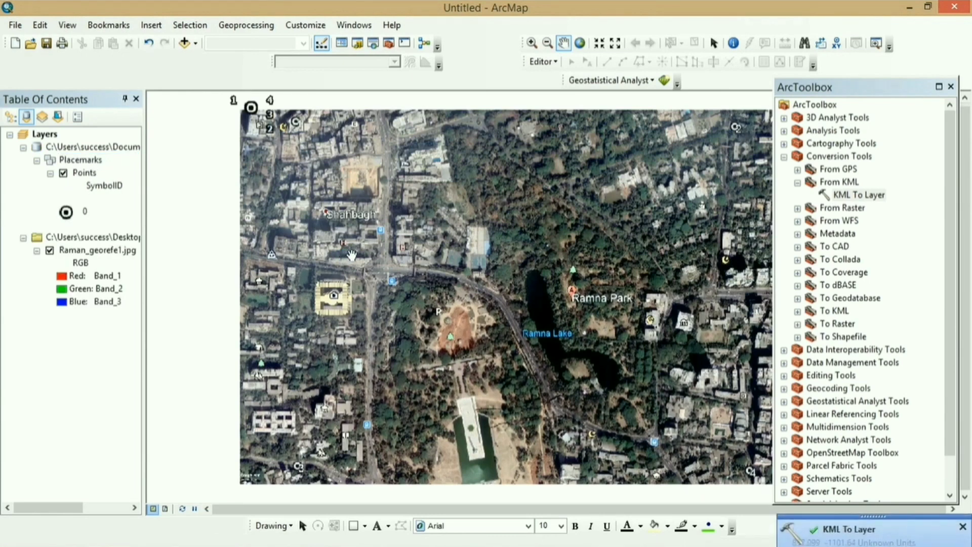
Close ArcToolbox and show the Georeferencing toolbar, placing it clear of the satellite image over the lower table of contents.
left_click(949, 87)
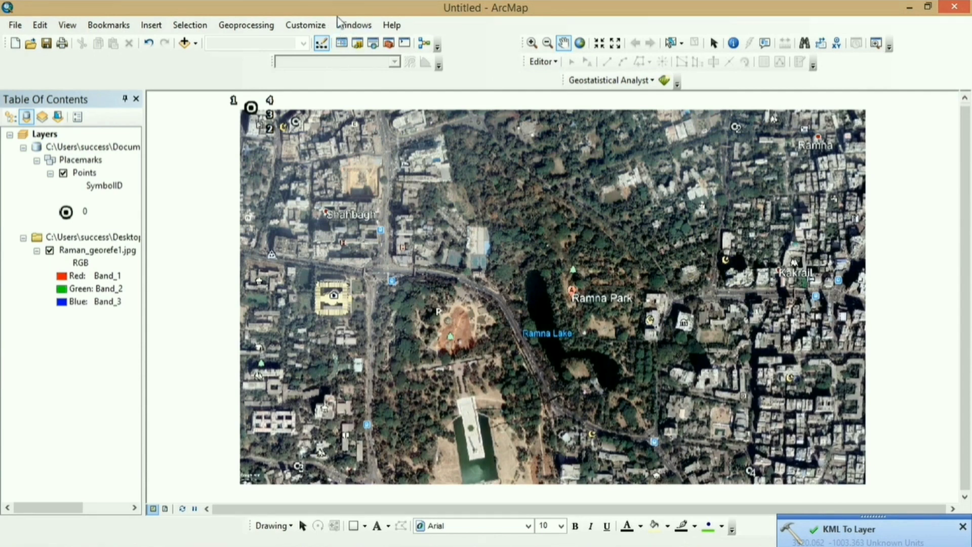
left_click(304, 25)
mouse_move(324, 40)
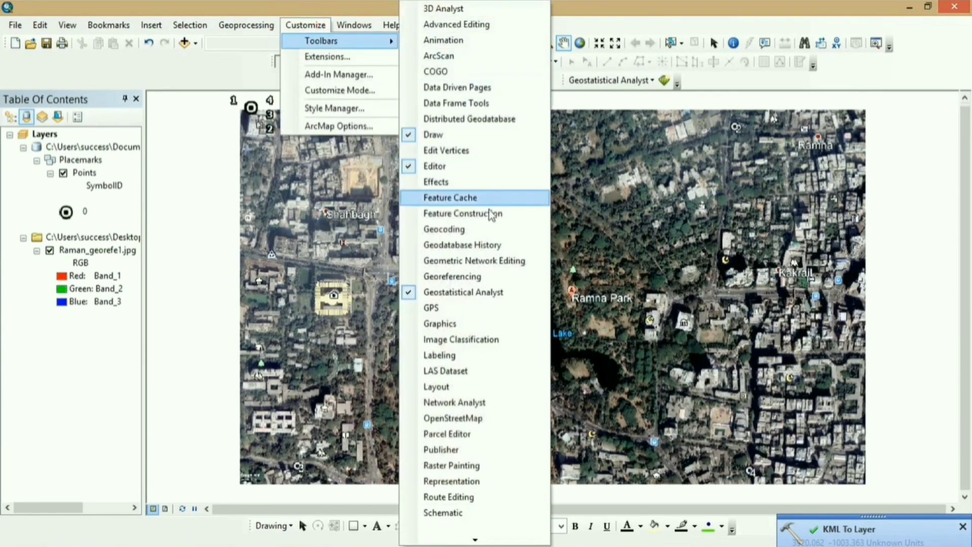
left_click(482, 276)
left_click_drag(236, 181, 97, 369)
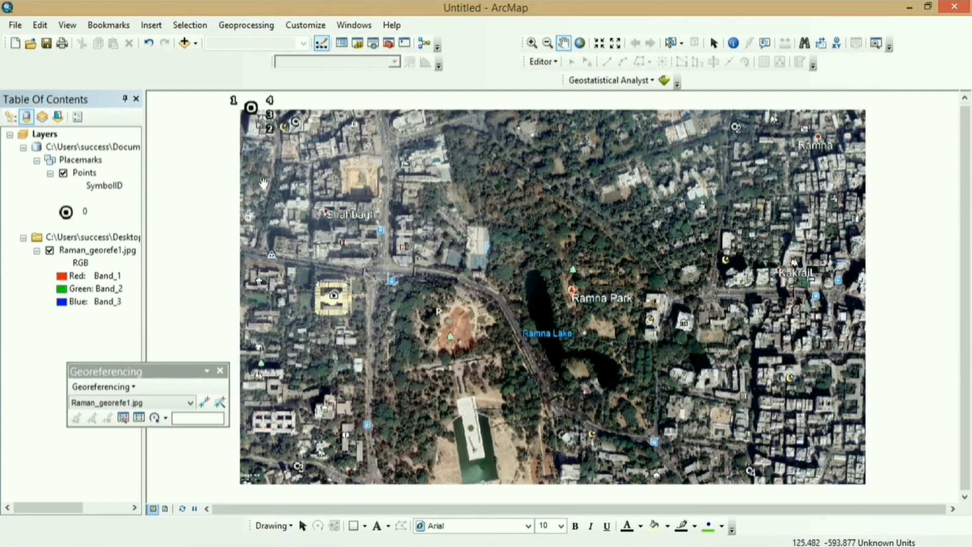
Add the first control point, linking the centre of the C1 marker in the image to placemark point 1.
left_click(533, 44)
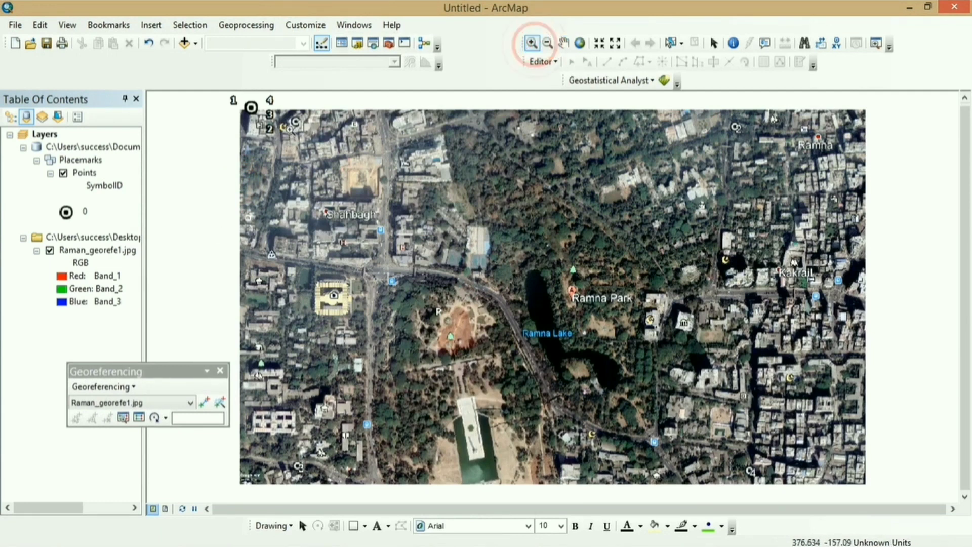
left_click_drag(288, 114, 310, 134)
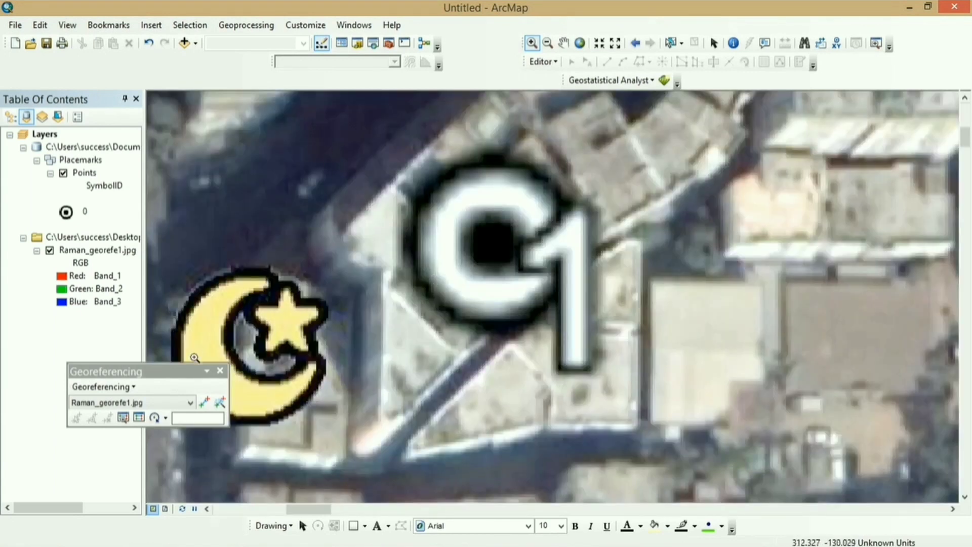
left_click(204, 402)
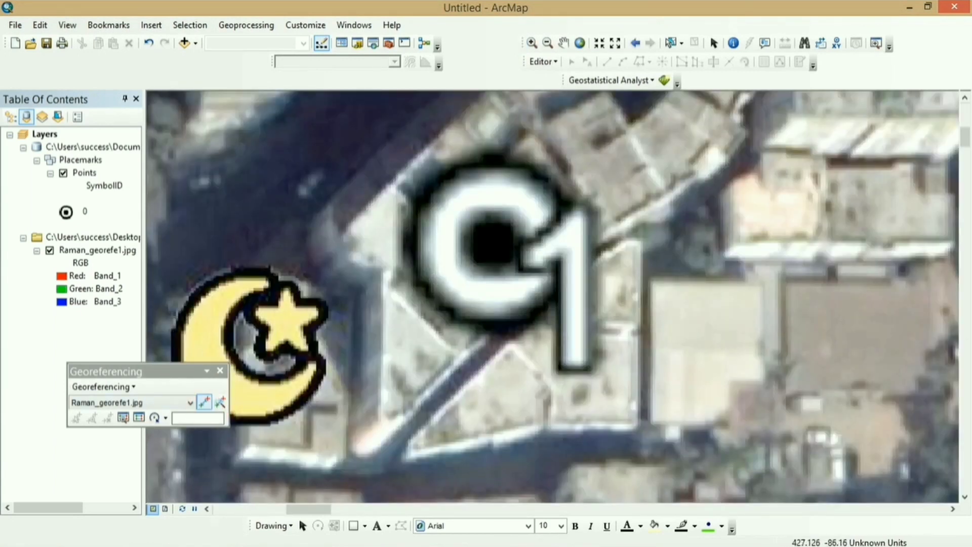
left_click(495, 243)
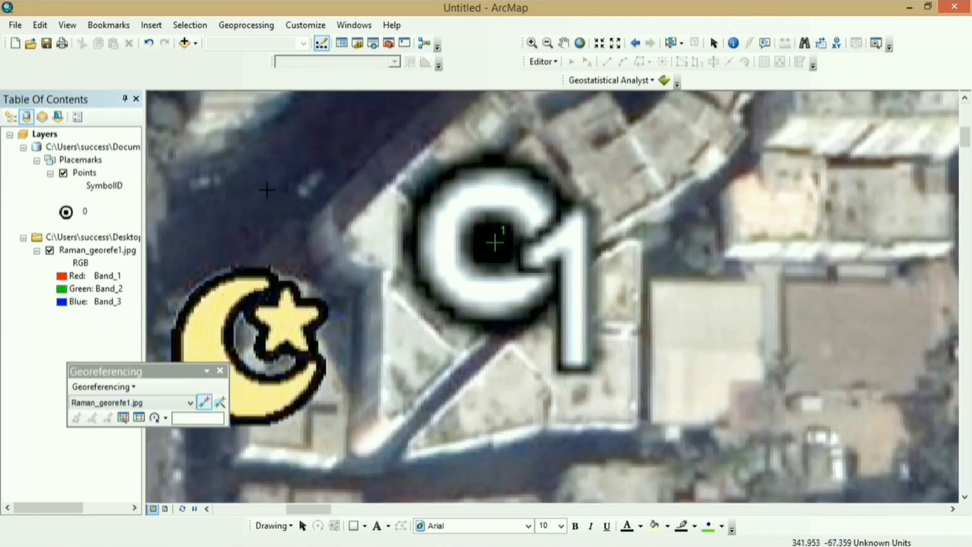
right_click(84, 173)
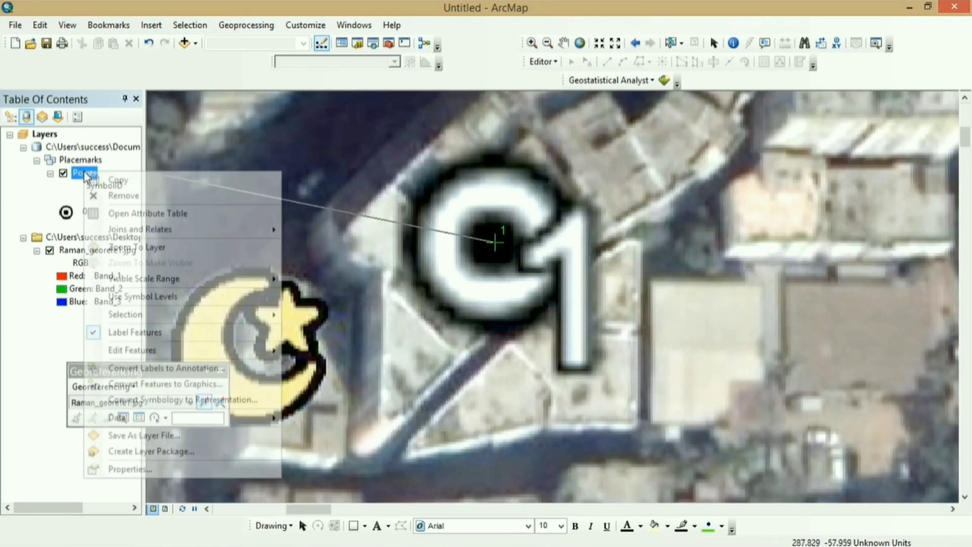
left_click(113, 245)
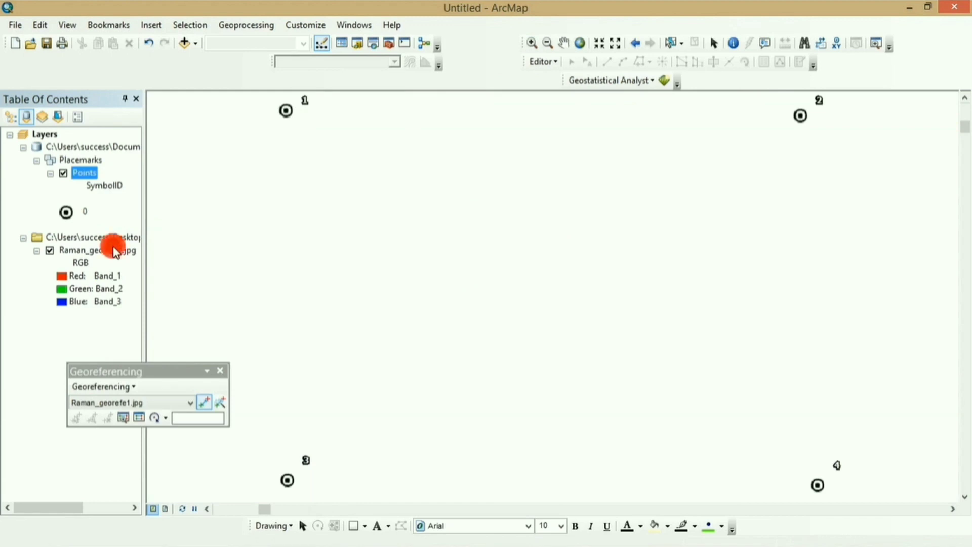
left_click(287, 110)
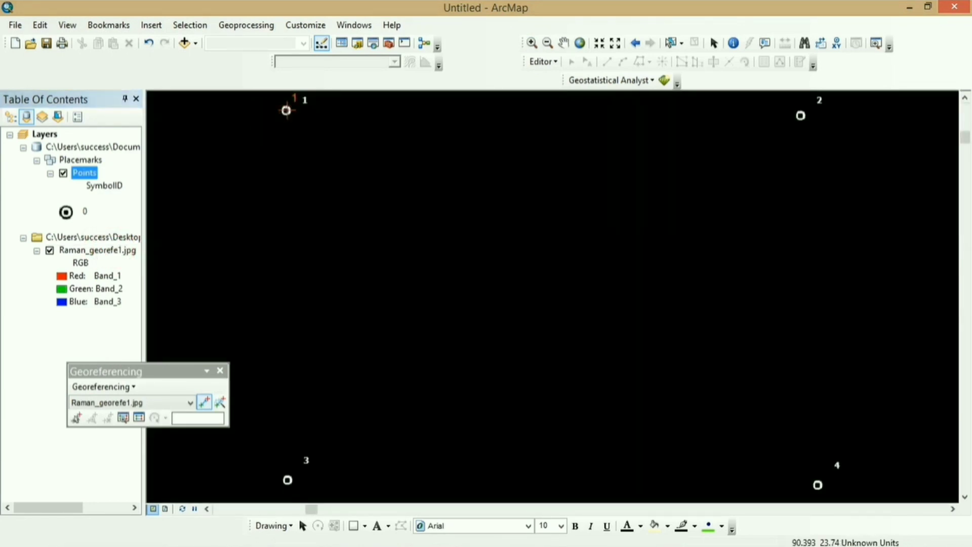
Add the second control point, linking the centre of the C2 marker in the image to placemark point 2.
right_click(103, 252)
left_click(147, 320)
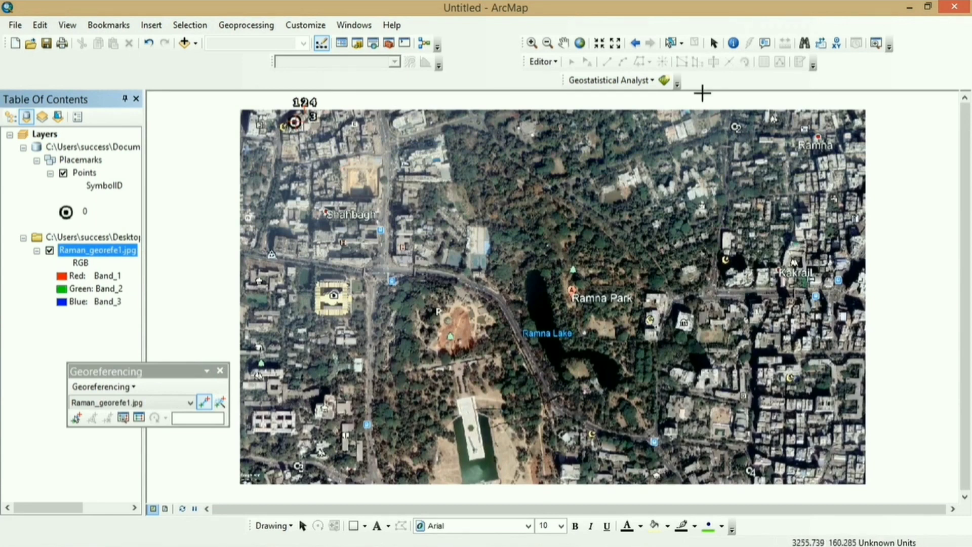
left_click(532, 42)
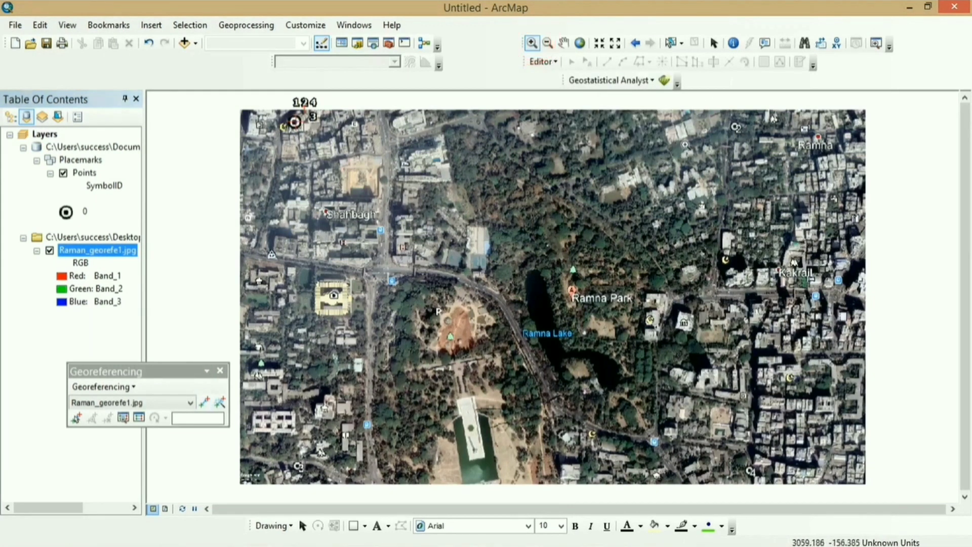
left_click_drag(727, 120, 745, 138)
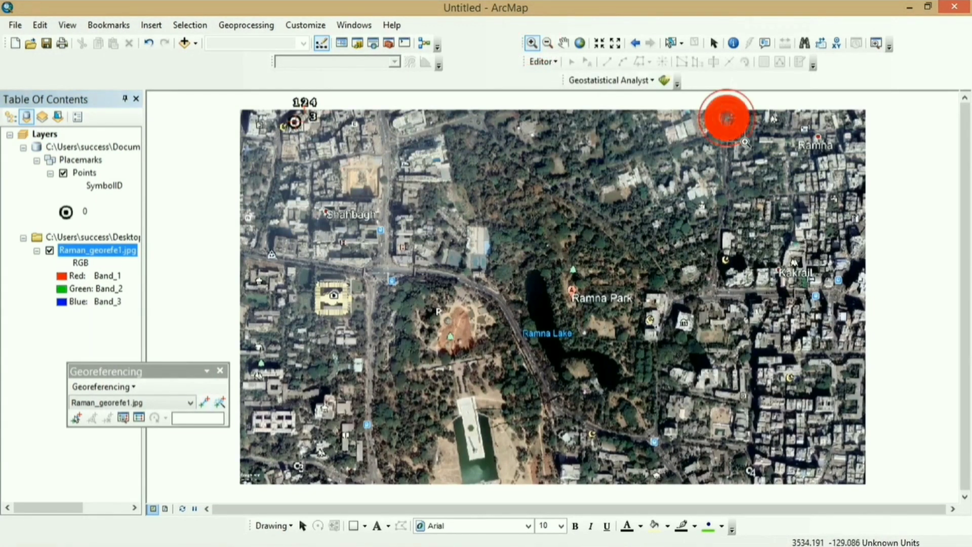
left_click(205, 402)
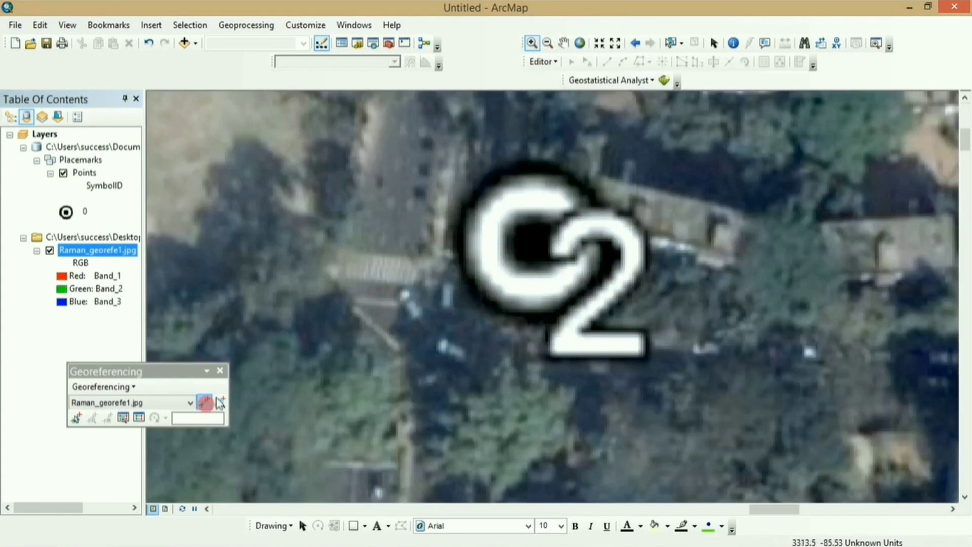
left_click(535, 243)
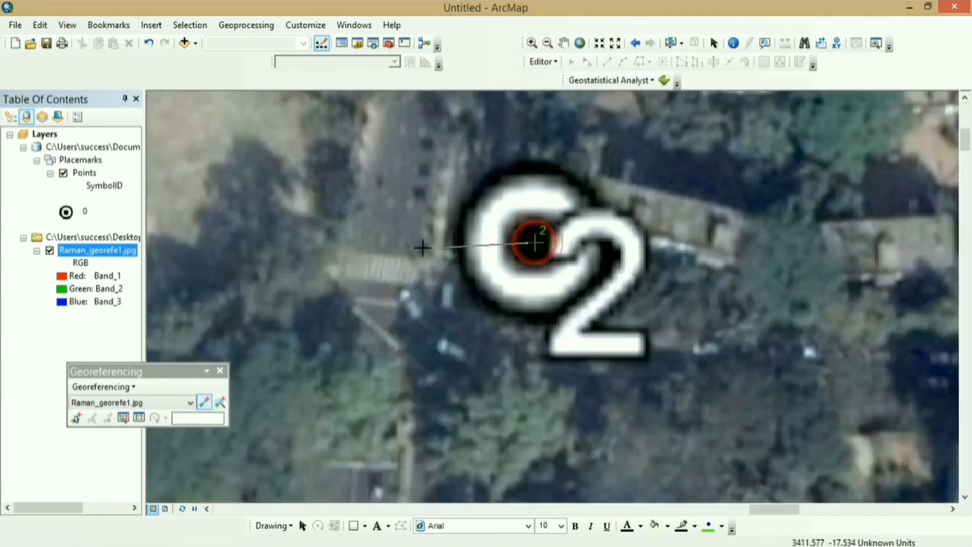
right_click(84, 174)
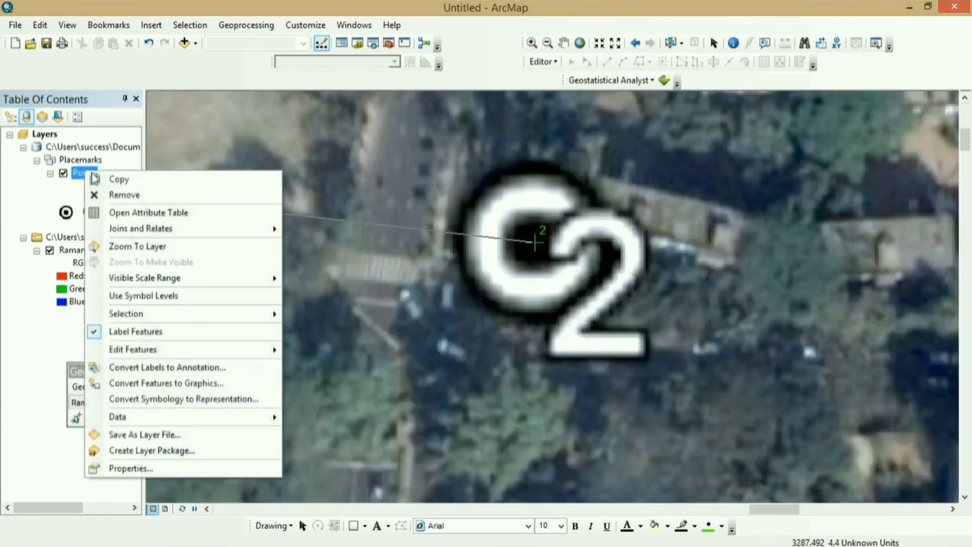
left_click(128, 246)
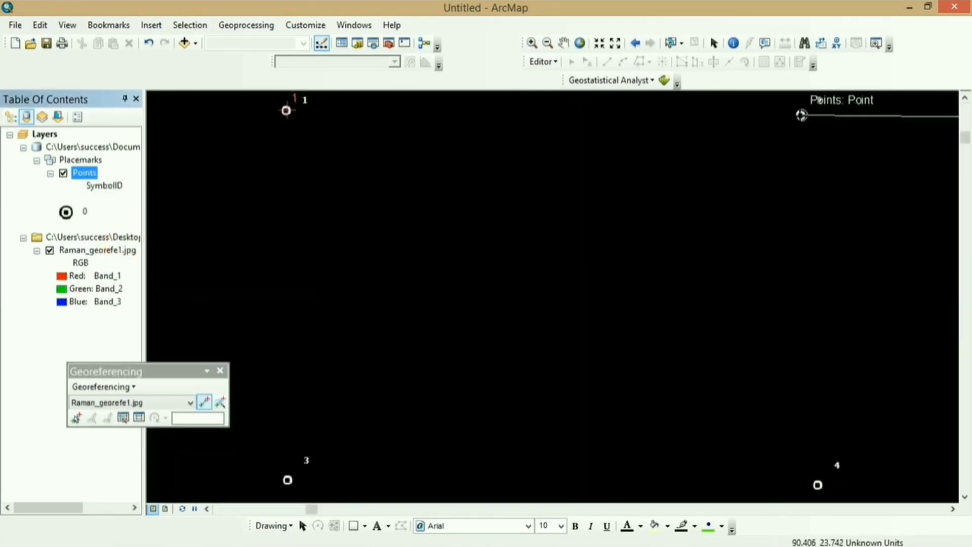
left_click(802, 115)
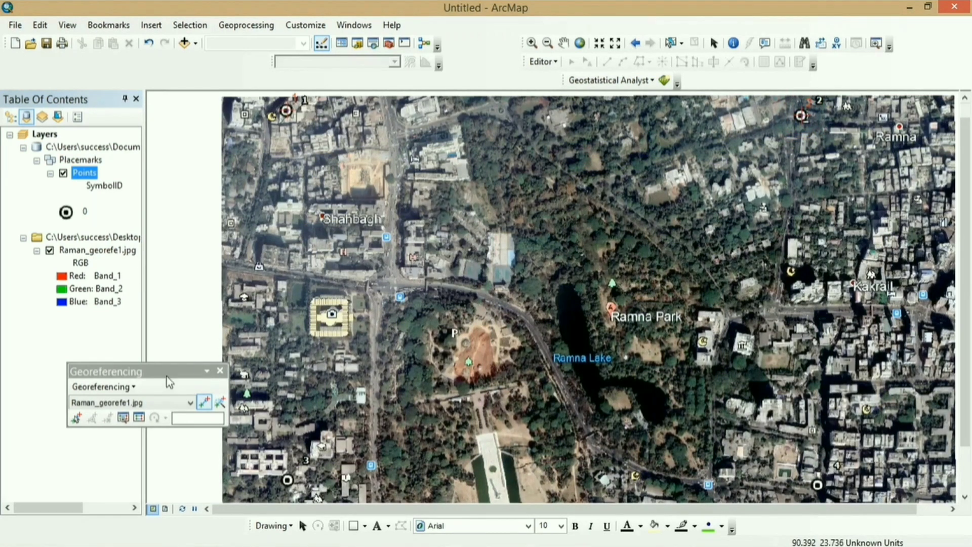
Move the Georeferencing toolbar off the image and add the third control point, linking the C3 marker to placemark point 3.
left_click_drag(169, 383, 129, 341)
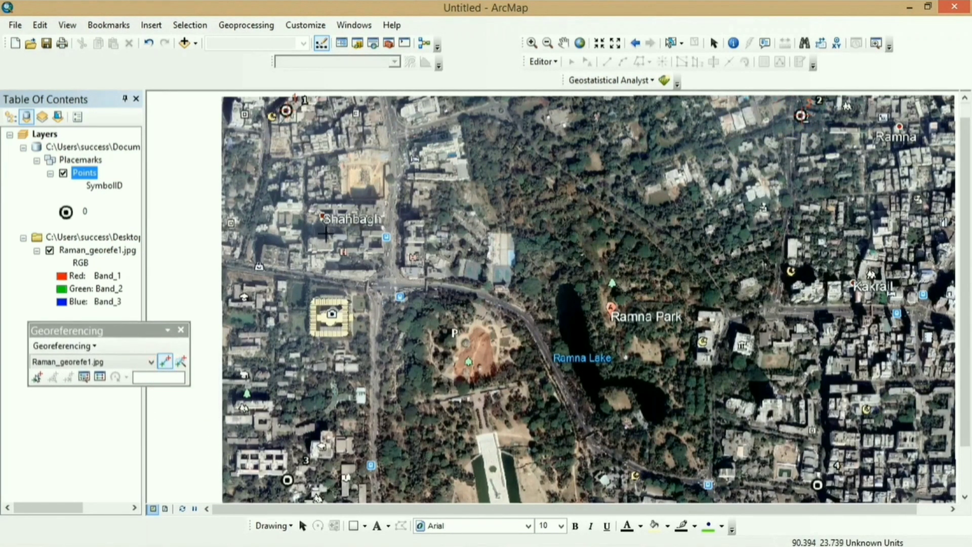
left_click(531, 42)
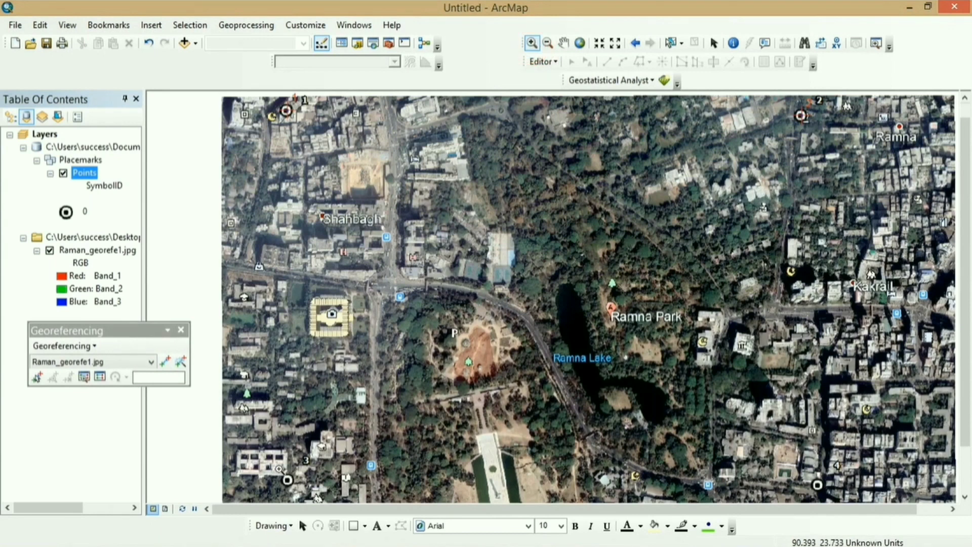
left_click_drag(279, 469, 314, 498)
left_click_drag(270, 465, 241, 446)
left_click_drag(392, 236, 651, 368)
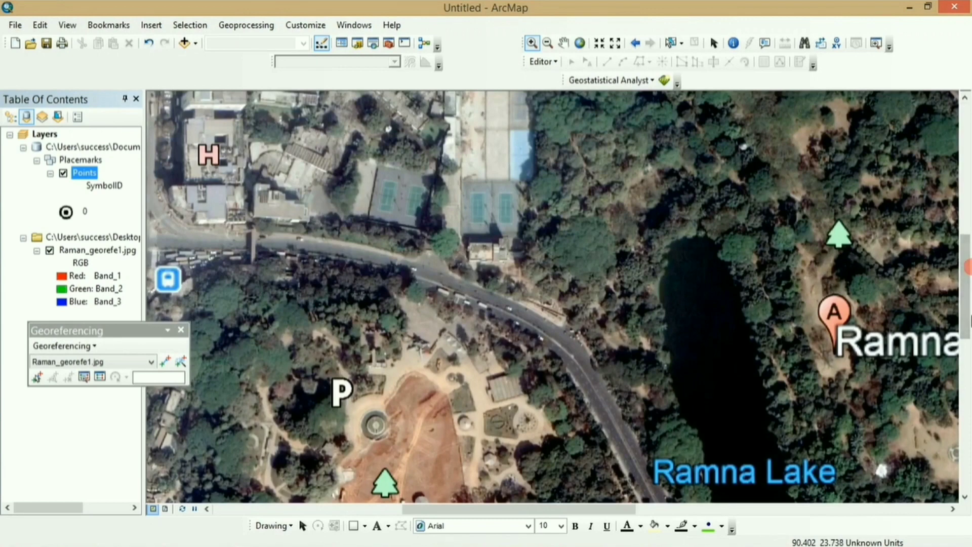
left_click_drag(967, 314, 967, 343)
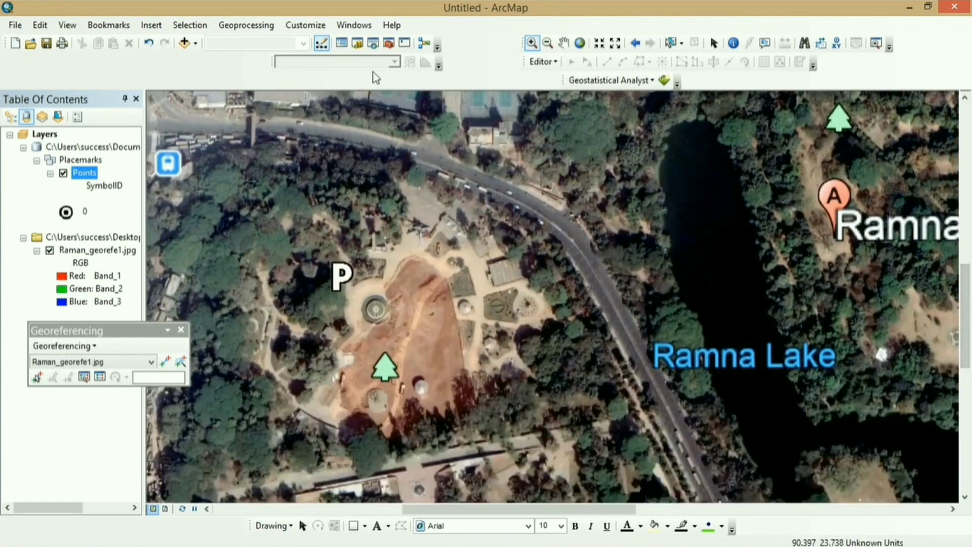
left_click(563, 43)
left_click_drag(324, 498, 550, 208)
left_click_drag(500, 304, 547, 187)
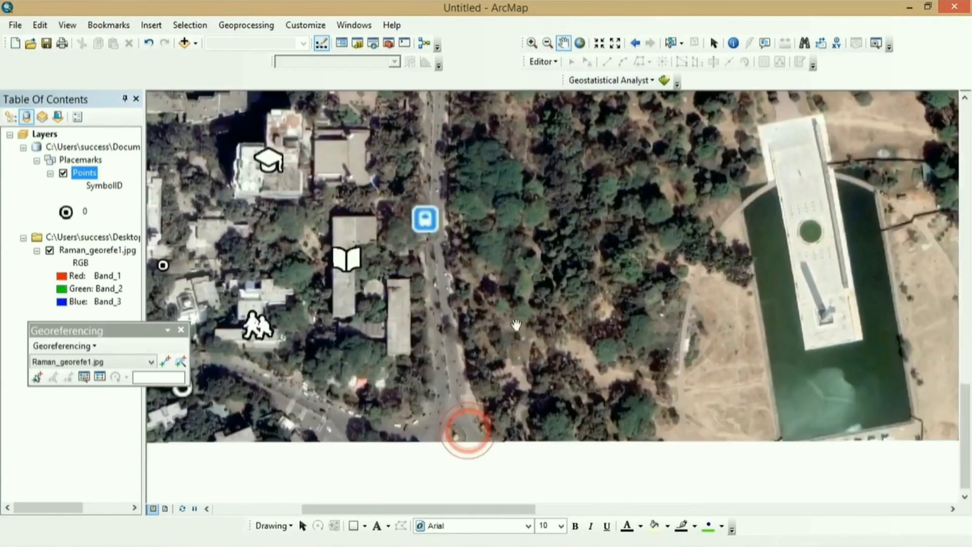
left_click_drag(503, 346, 618, 197)
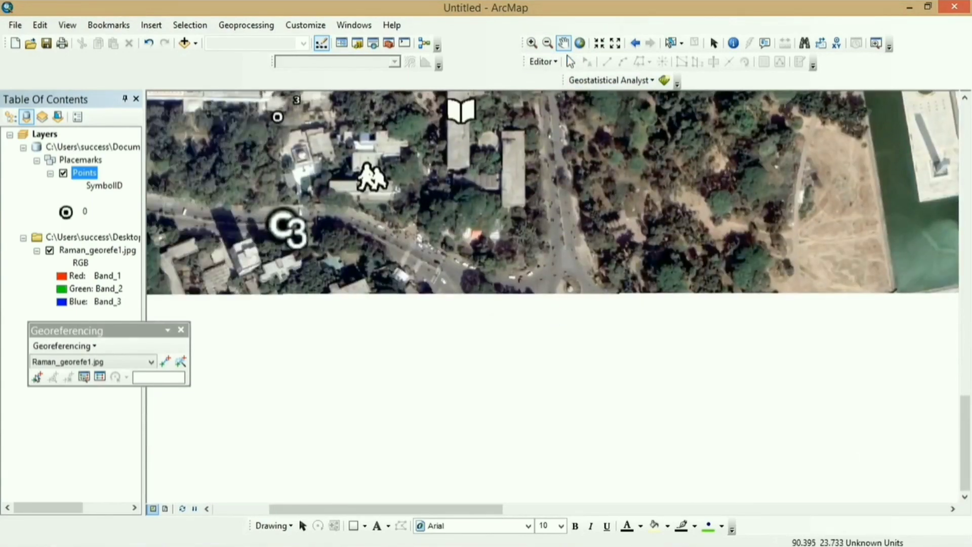
left_click(532, 43)
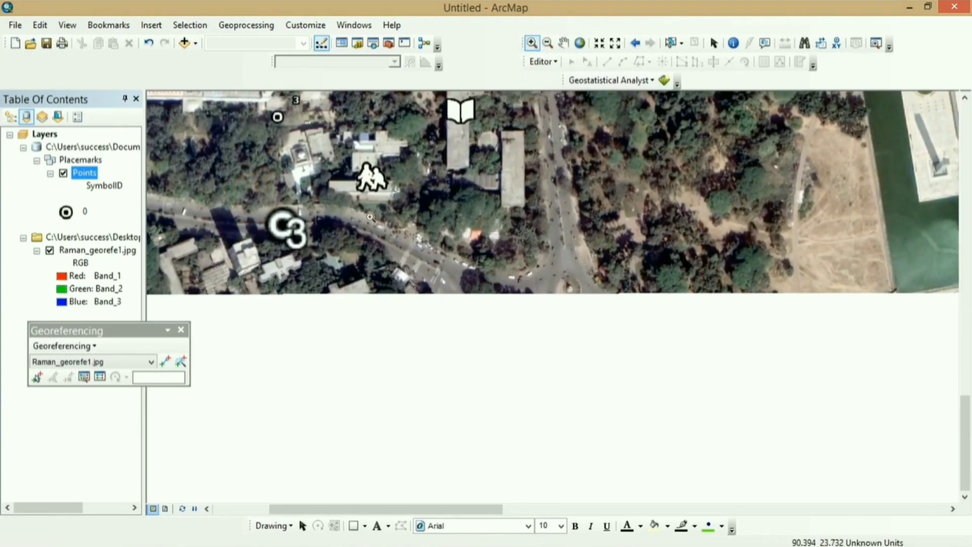
left_click(336, 233)
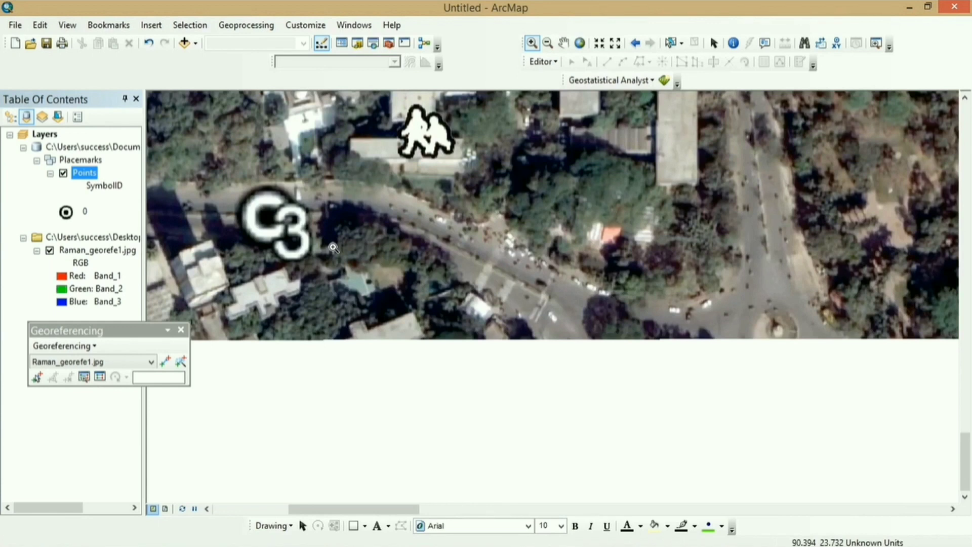
left_click(333, 248)
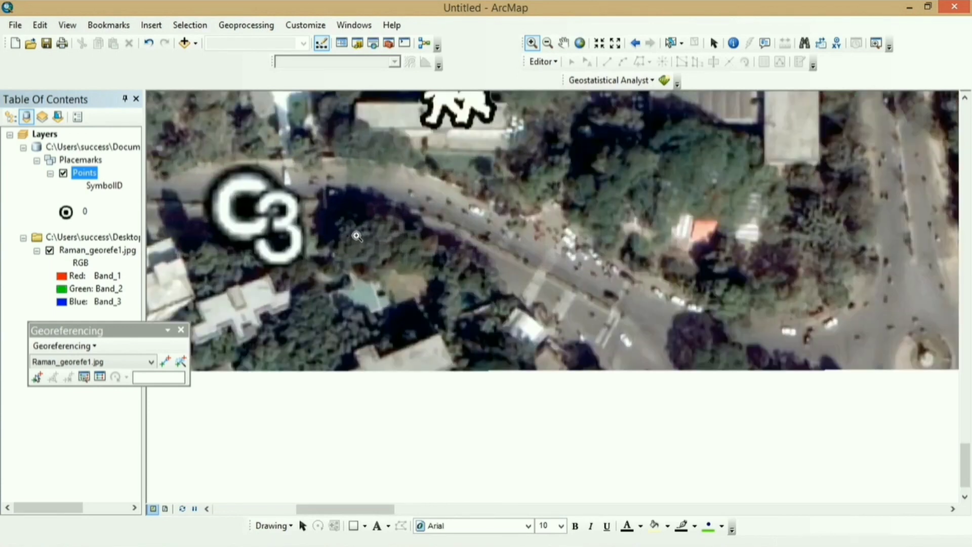
left_click(165, 361)
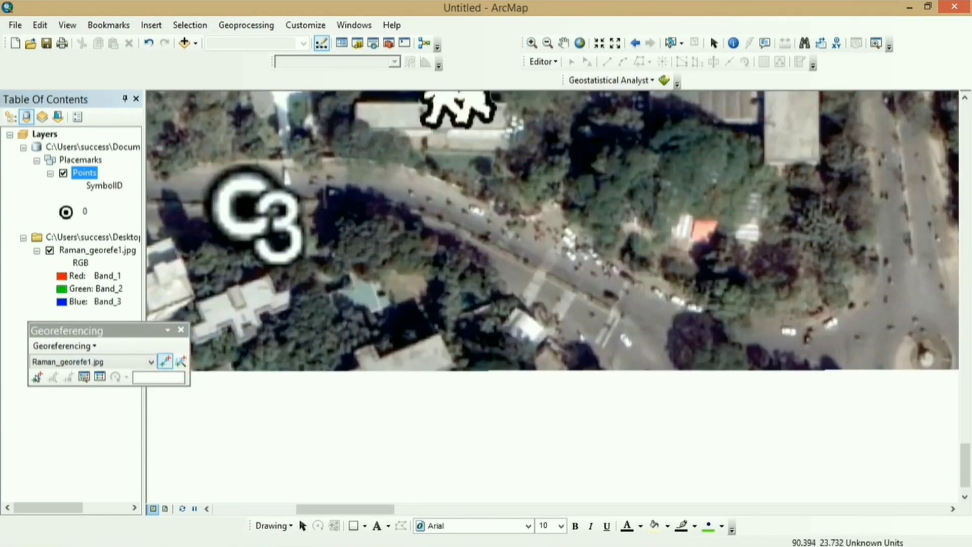
right_click(87, 175)
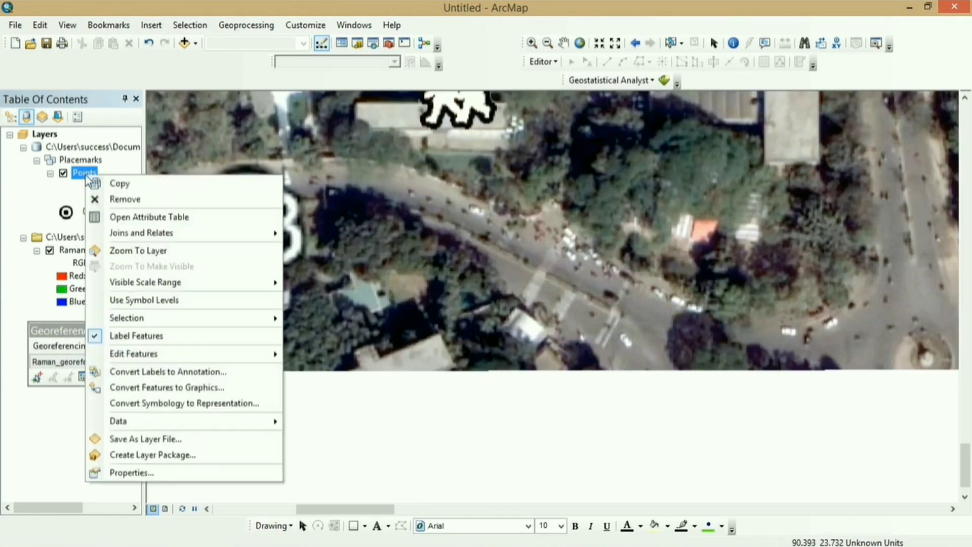
left_click(127, 252)
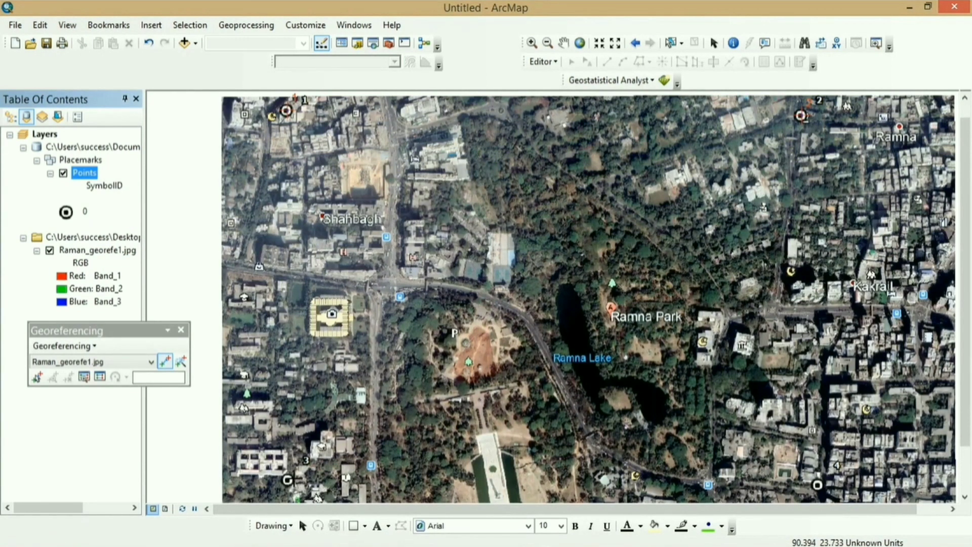
left_click(287, 480)
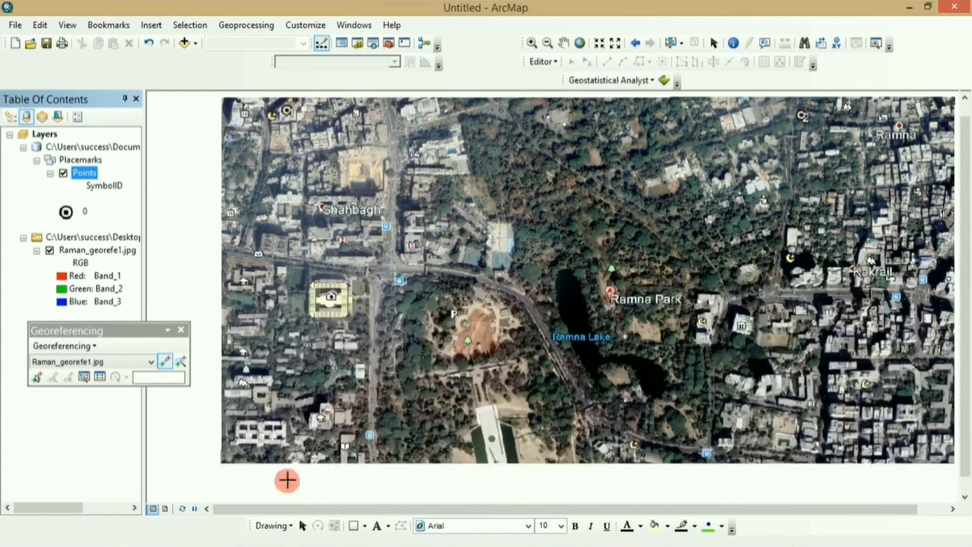
Add the fourth control point, linking the centre of the C4 marker in the image to placemark point 4.
left_click_drag(552, 508, 572, 508)
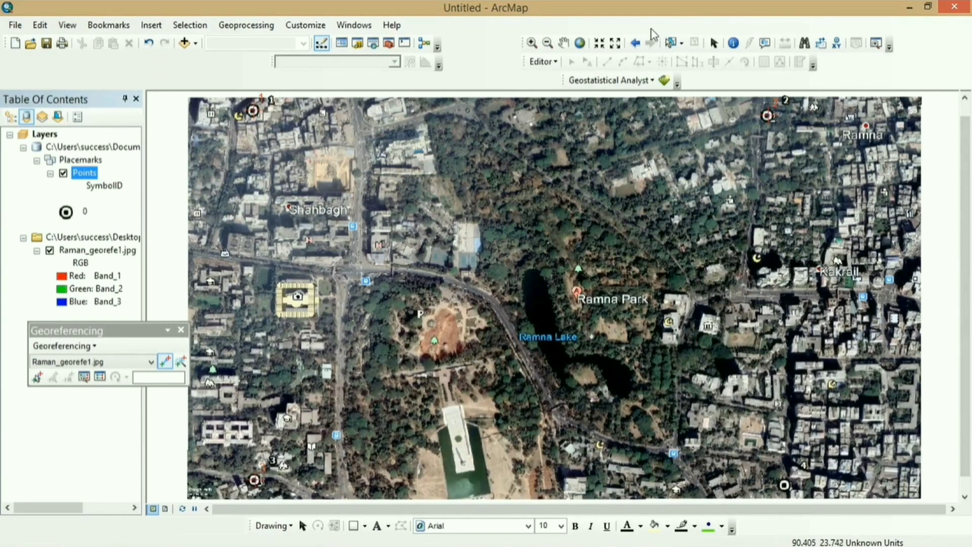
left_click(532, 44)
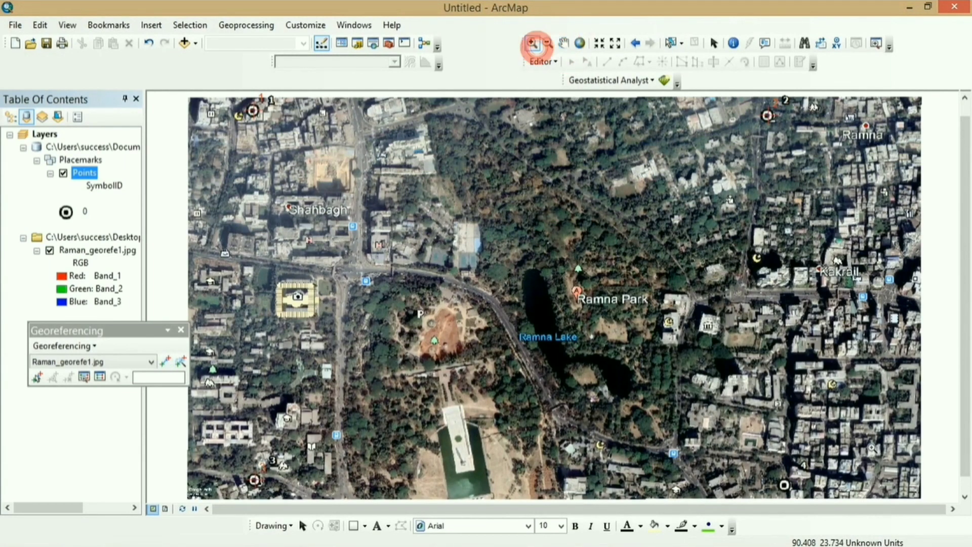
left_click(773, 473)
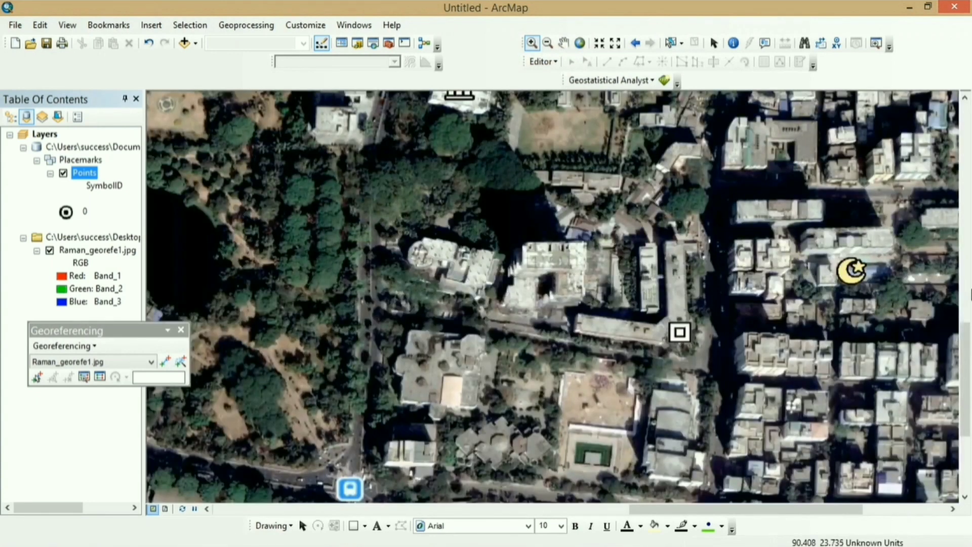
left_click_drag(966, 324, 965, 380)
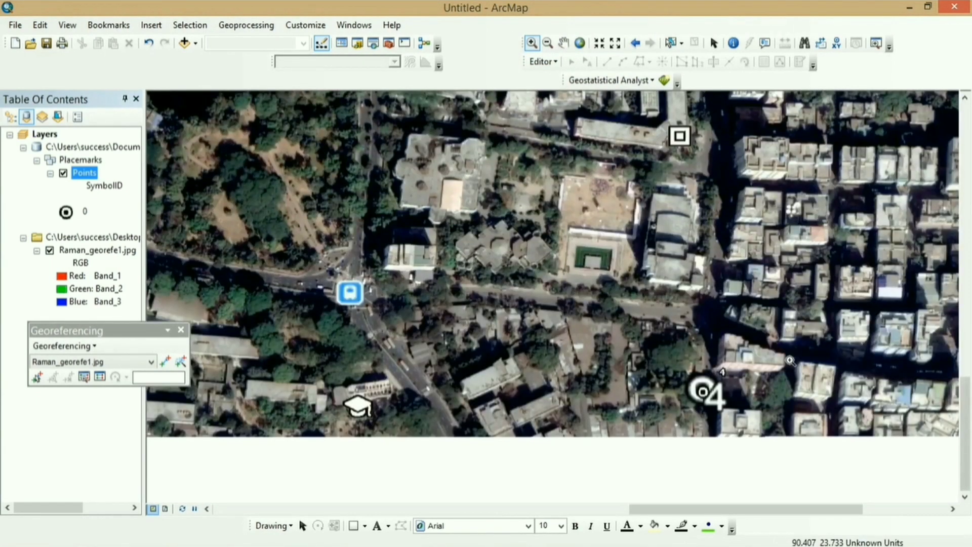
scroll(790, 360, "up", 2)
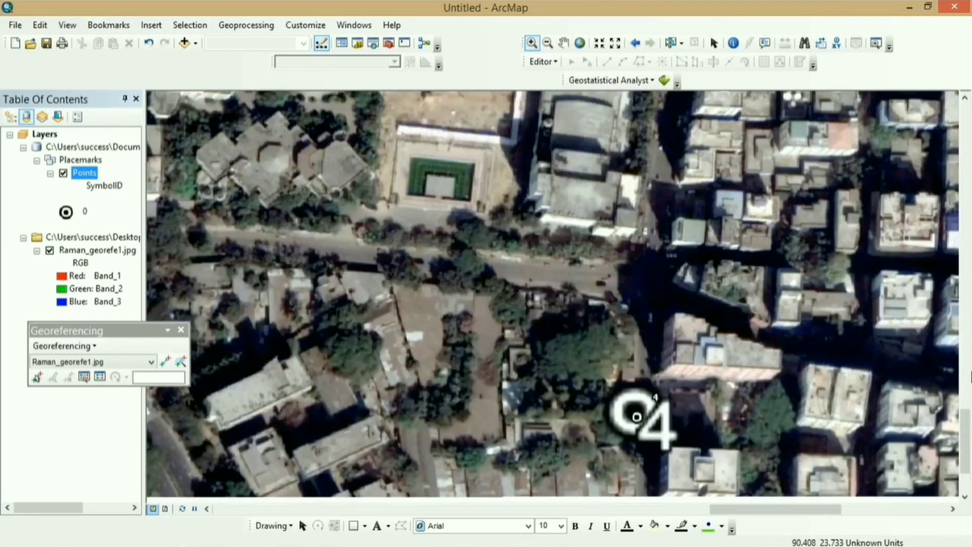
left_click_drag(963, 440, 964, 456)
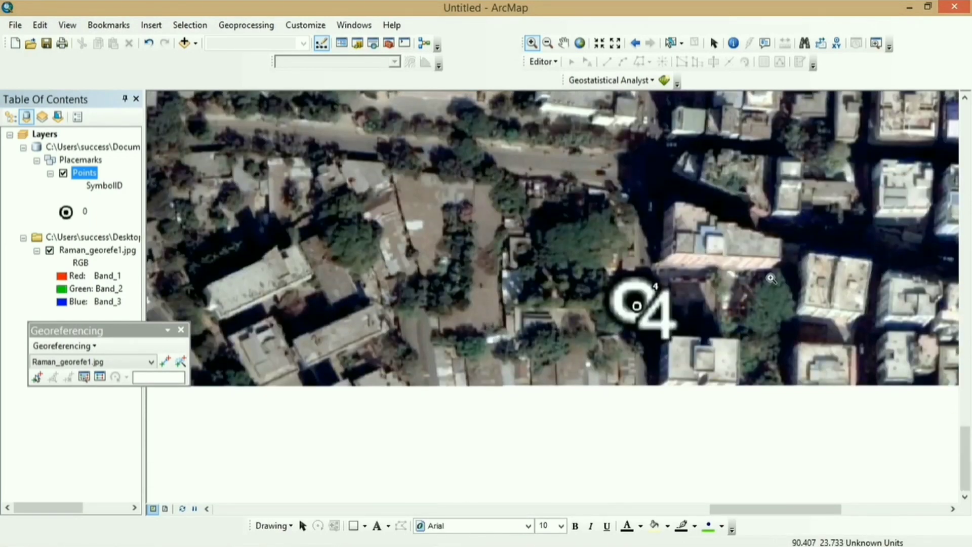
left_click(599, 43)
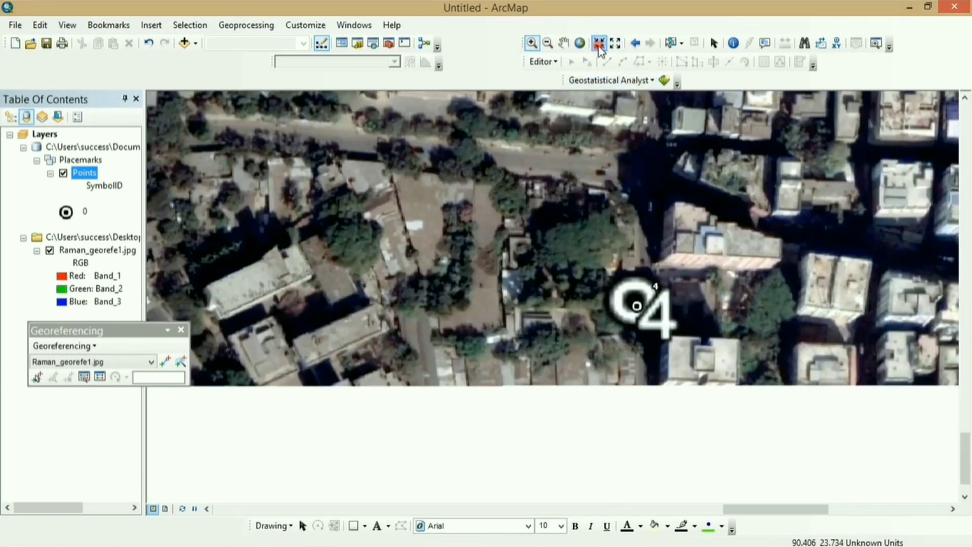
left_click(599, 44)
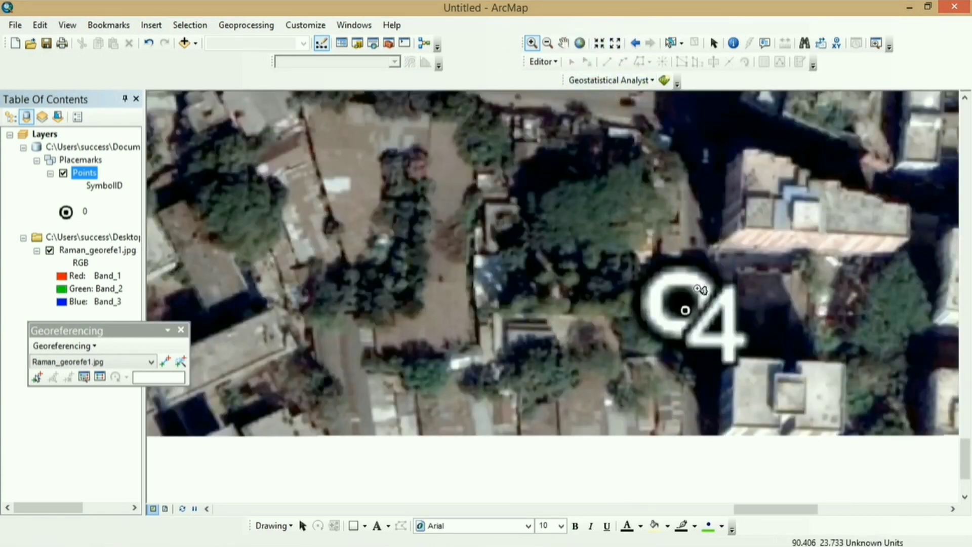
left_click(165, 361)
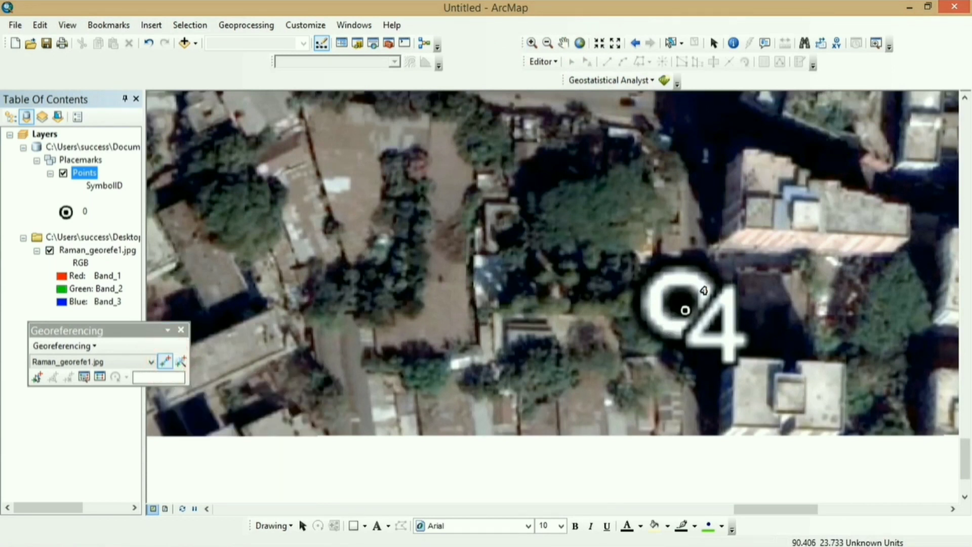
left_click(681, 306)
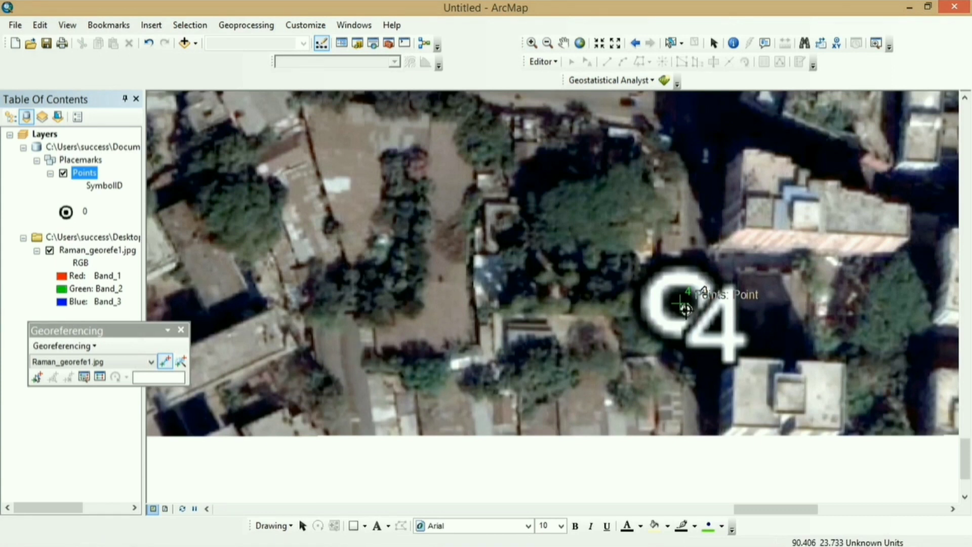
left_click(685, 307)
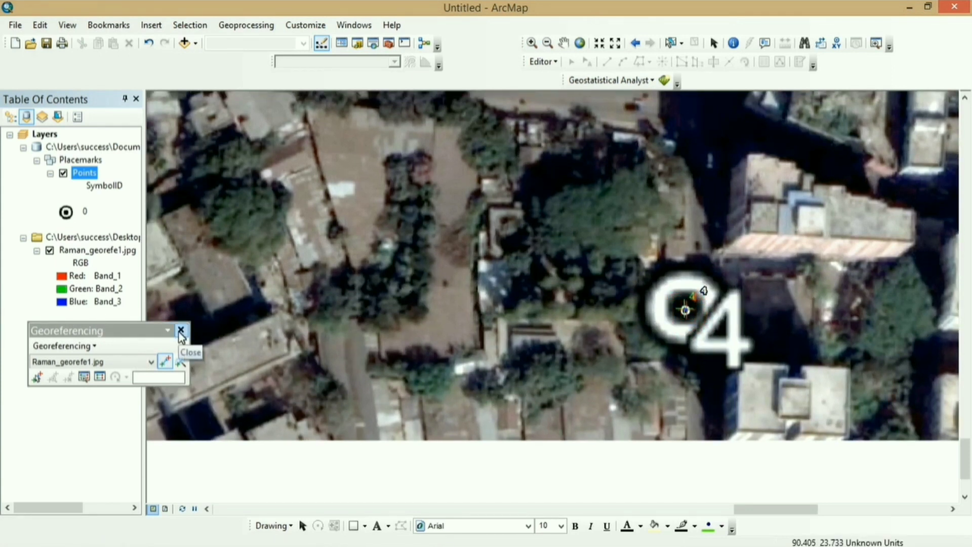
Zoom to the Raman_georefe1.jpg layer to view the whole image with its four linked control points.
left_click(144, 330)
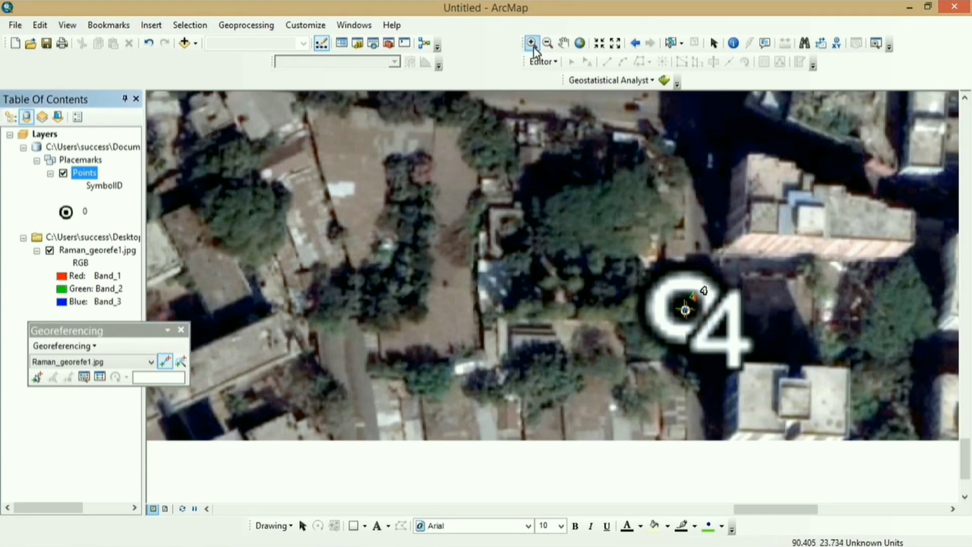
right_click(83, 251)
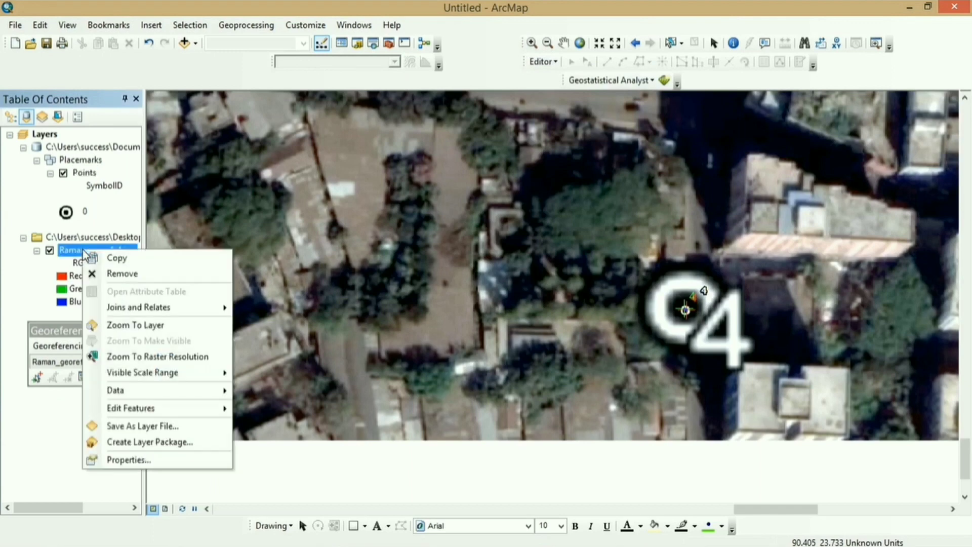
left_click(126, 325)
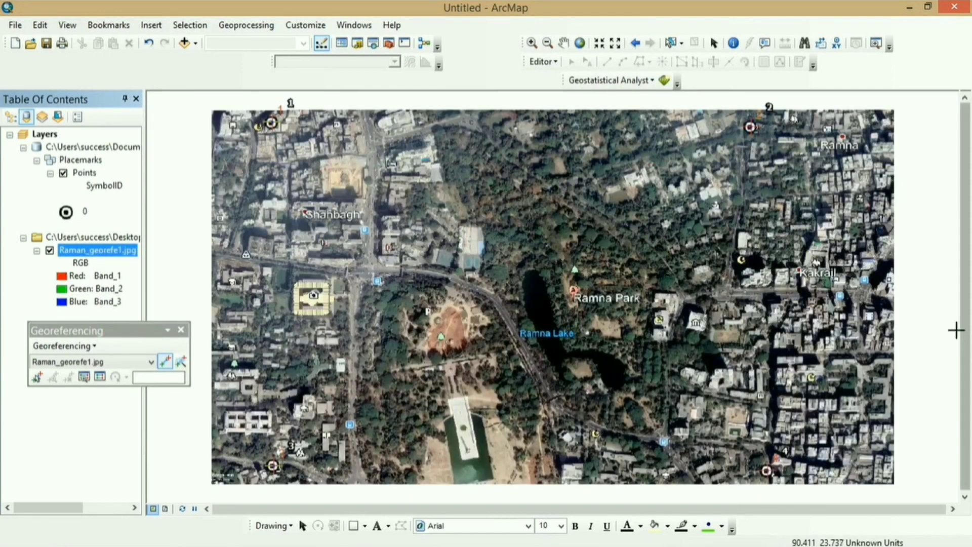